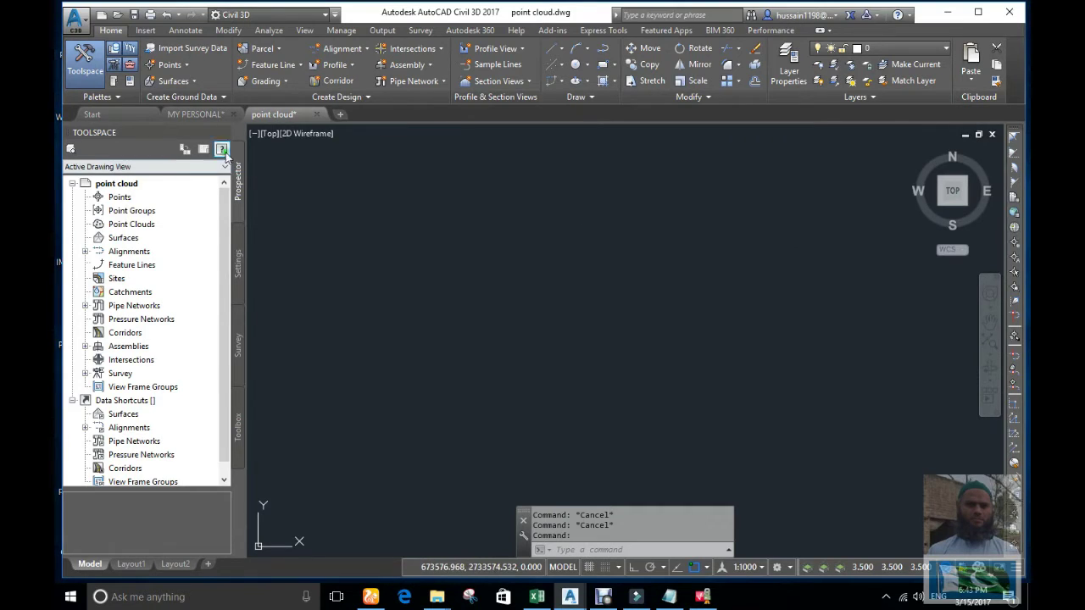
{"action": "left_click", "coordinate": [178, 80]}
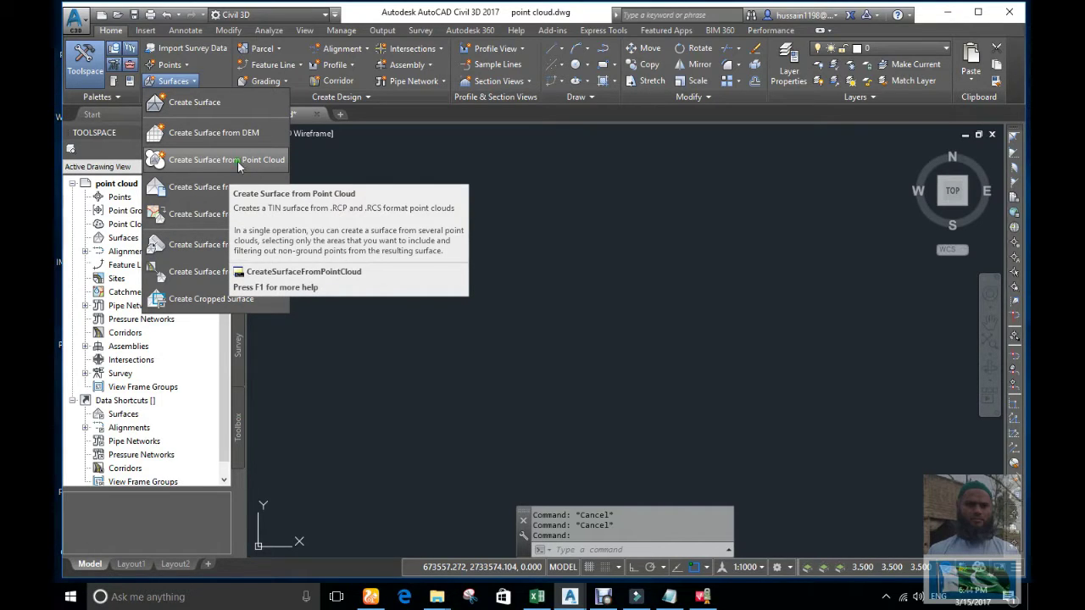
{"action": "left_click", "coordinate": [652, 309]}
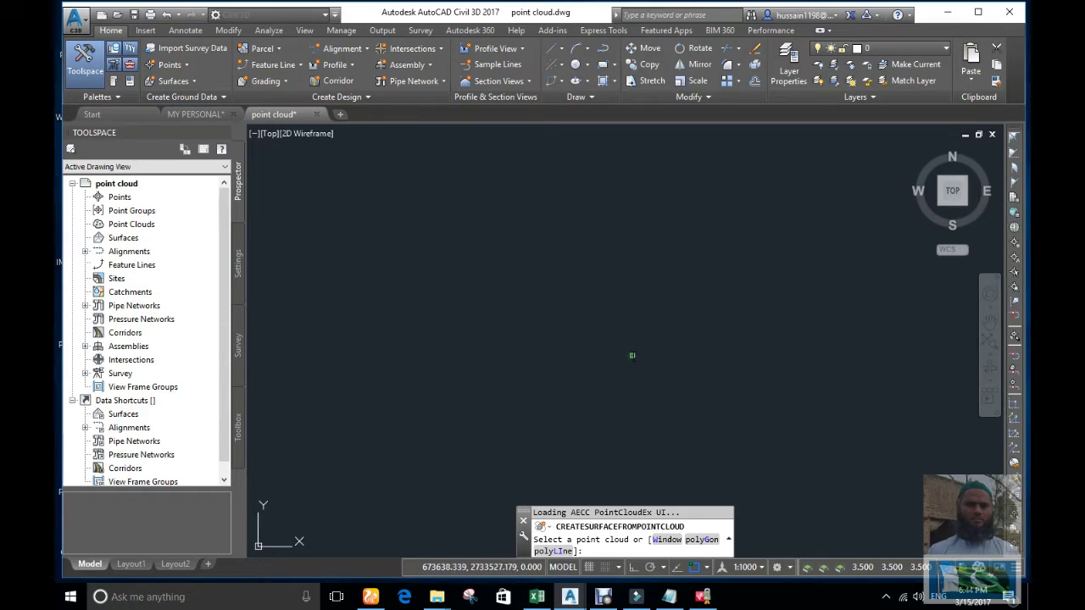
{"action": "right_click", "coordinate": [568, 273]}
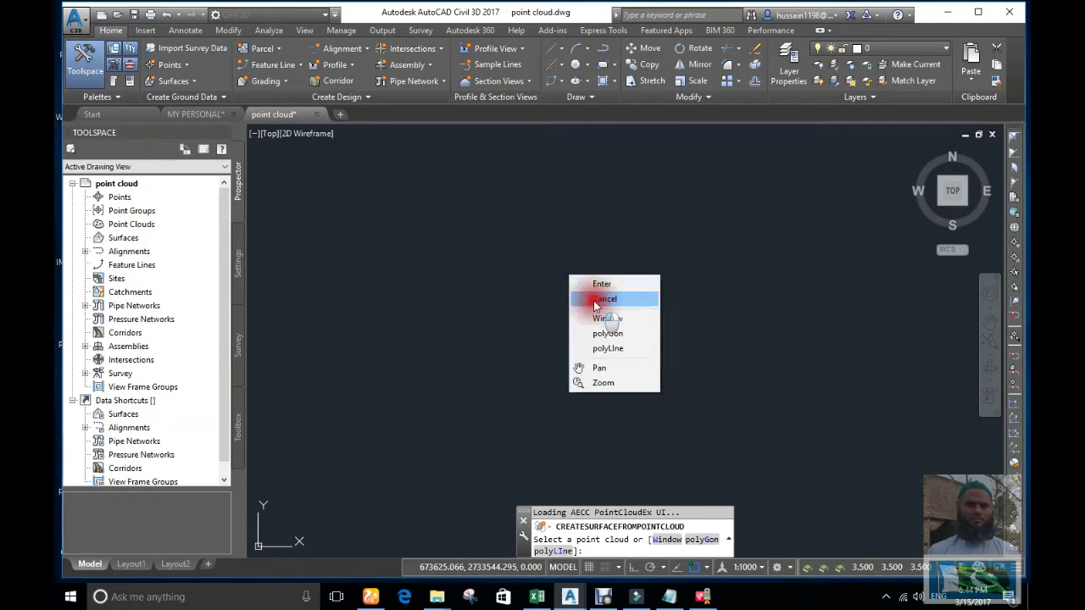
{"action": "left_click", "coordinate": [593, 294]}
{"action": "key", "text": "Escape"}
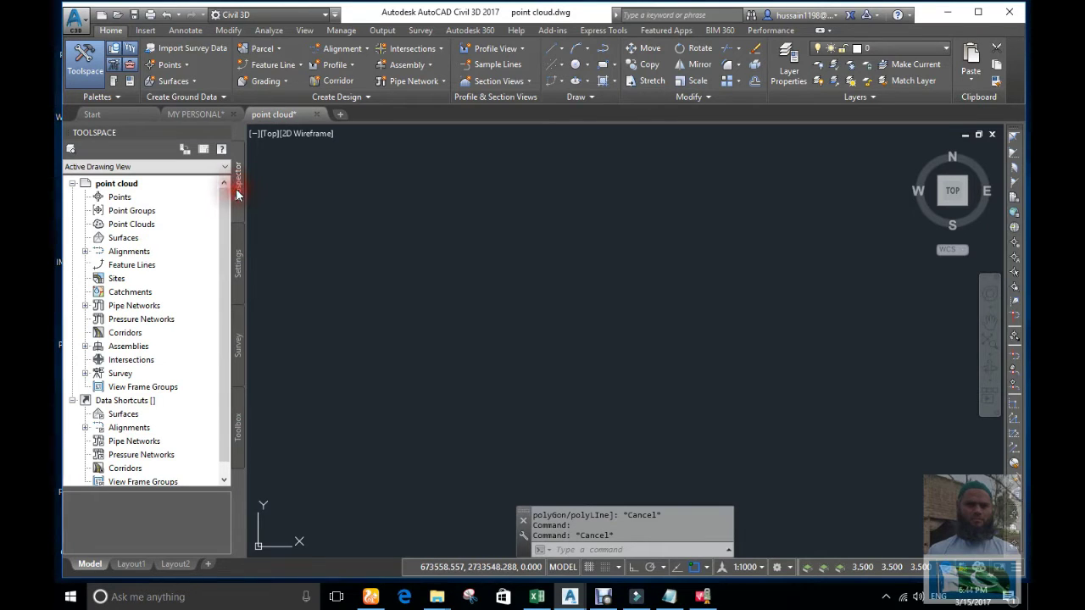
Start a new point cloud from the Point Clouds collection, assign the Elevation Ranges style, and proceed to its source data settings.
{"action": "left_click", "coordinate": [978, 11]}
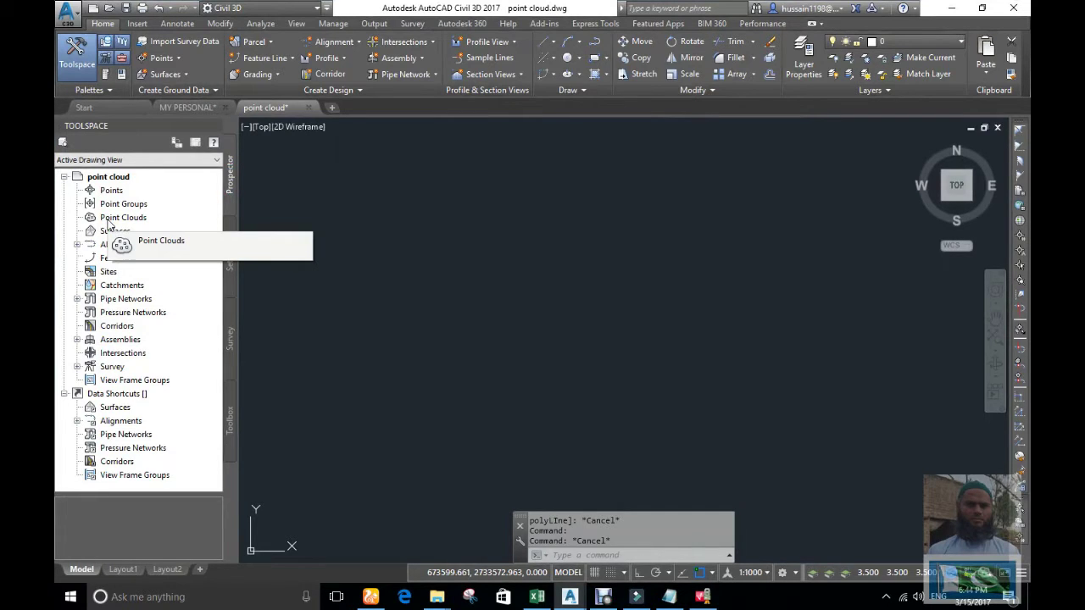
{"action": "right_click", "coordinate": [124, 219]}
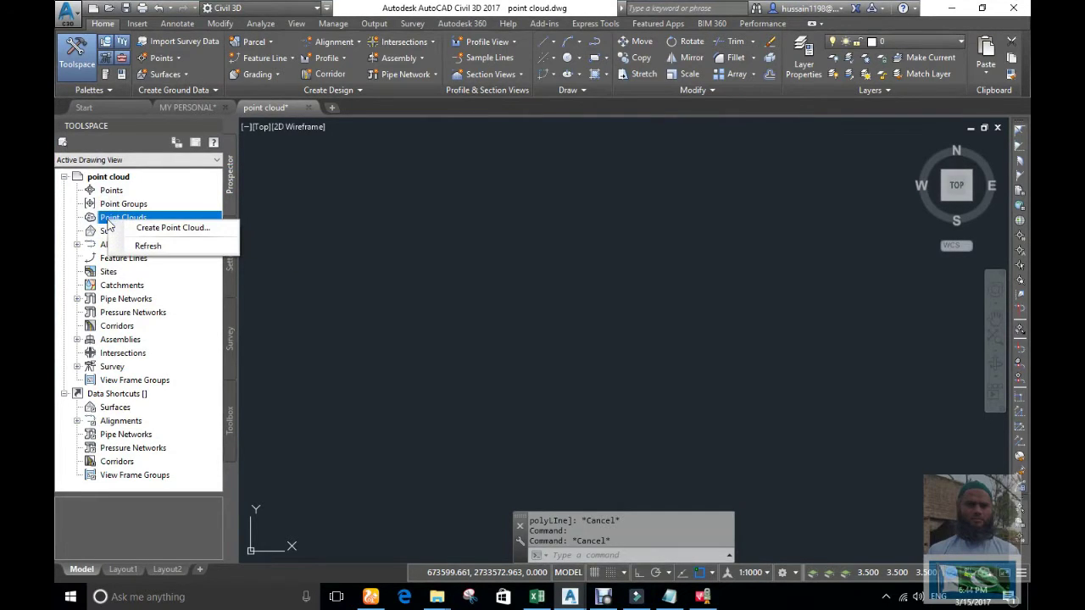
{"action": "left_click", "coordinate": [154, 230]}
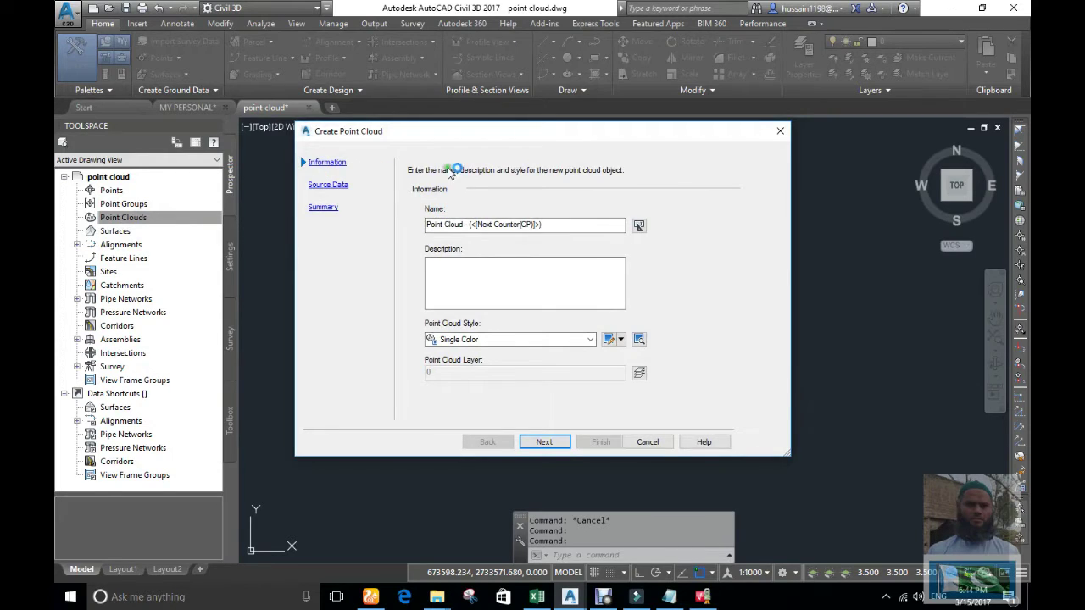
{"action": "left_click", "coordinate": [588, 339]}
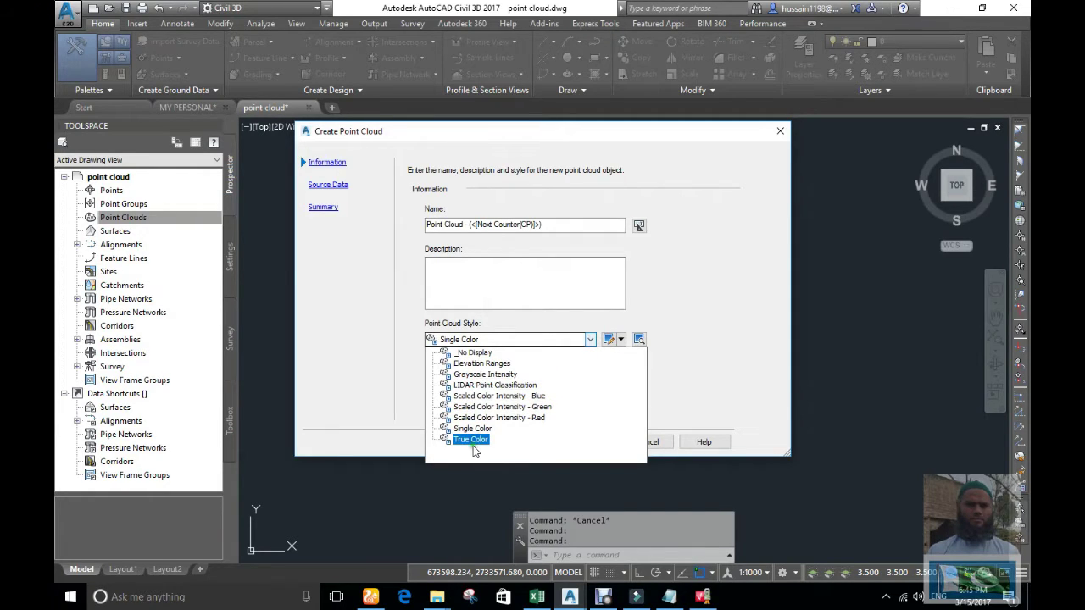
{"action": "left_click", "coordinate": [483, 364]}
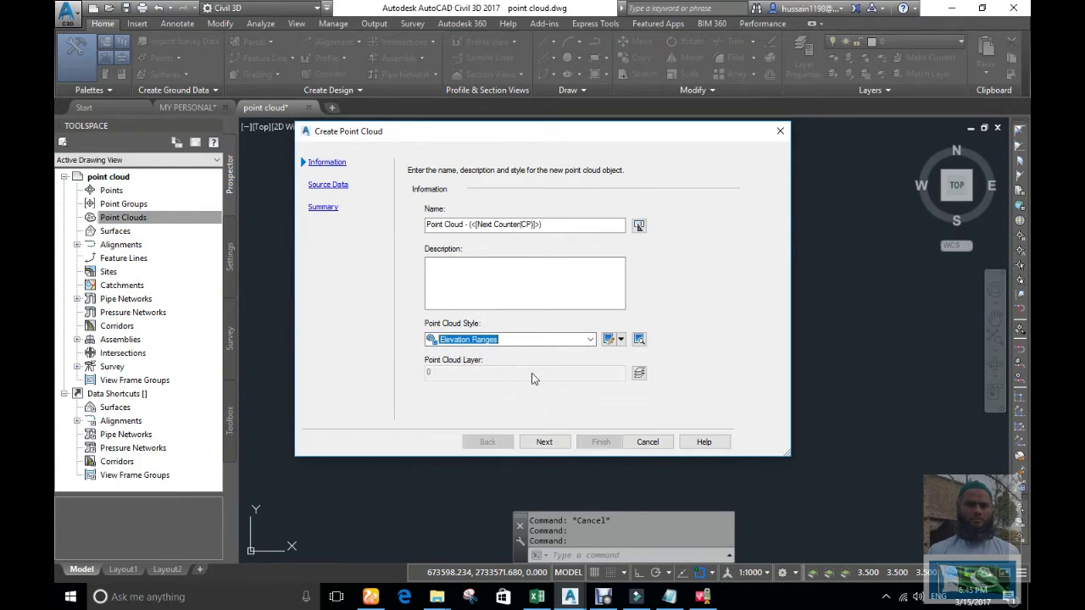
{"action": "left_click", "coordinate": [544, 442]}
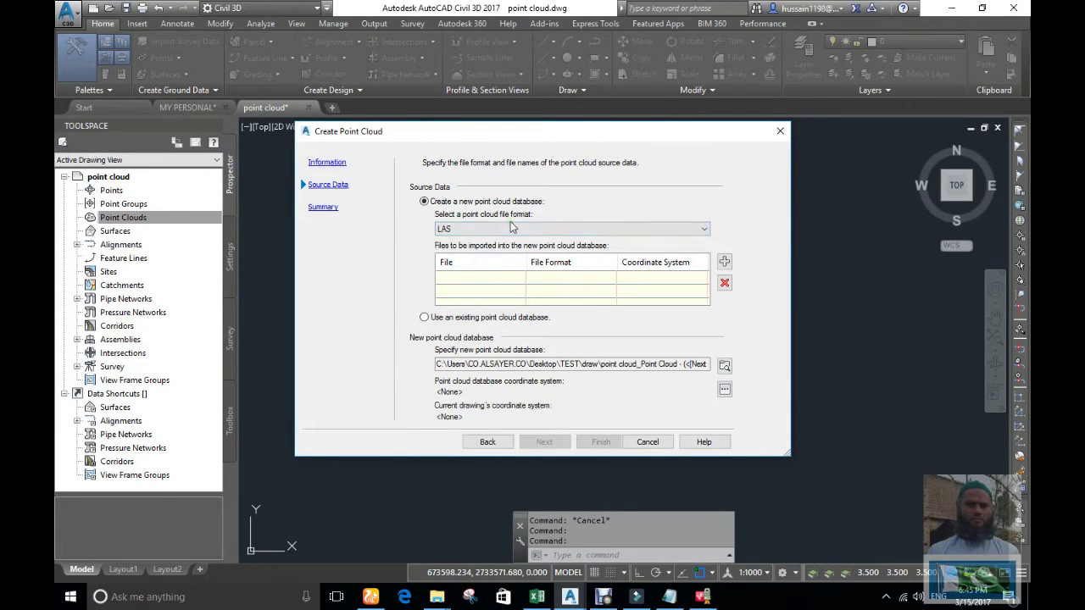
Review the available point cloud file formats, and switch to File Explorer to examine the first record of the SURVEY text file.
{"action": "left_click", "coordinate": [536, 226]}
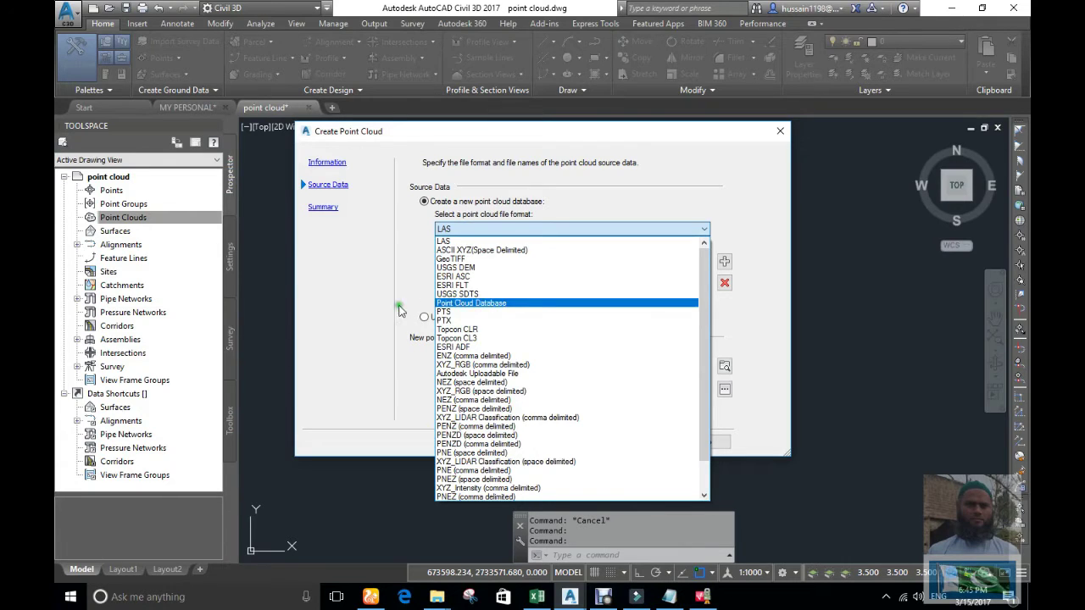
{"action": "left_click", "coordinate": [347, 331]}
{"action": "left_click", "coordinate": [437, 597]}
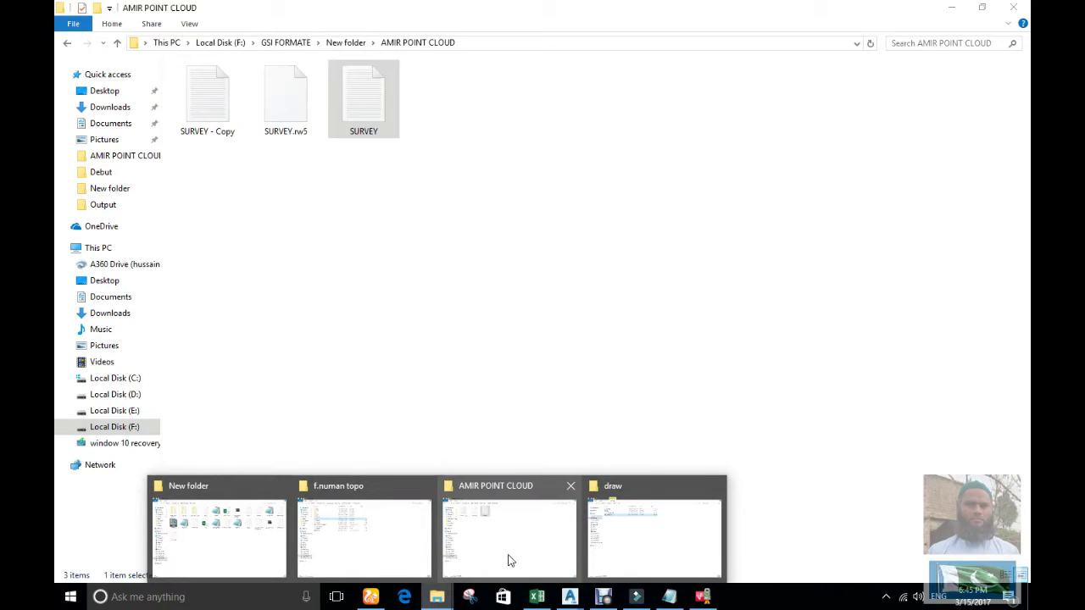
{"action": "left_click", "coordinate": [510, 560]}
{"action": "left_click", "coordinate": [412, 223]}
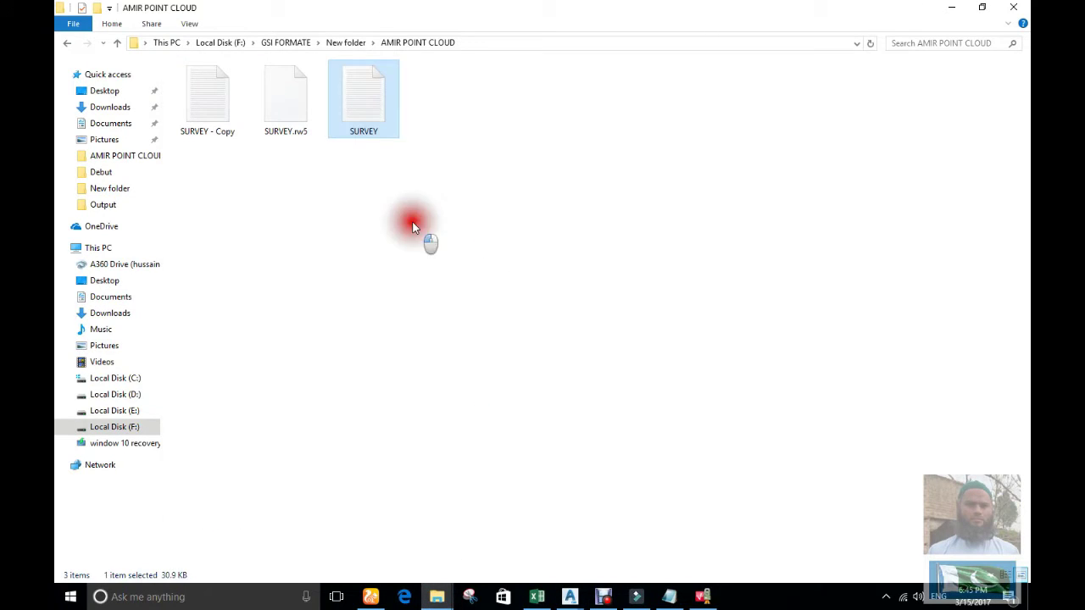
{"action": "double_click", "coordinate": [360, 110]}
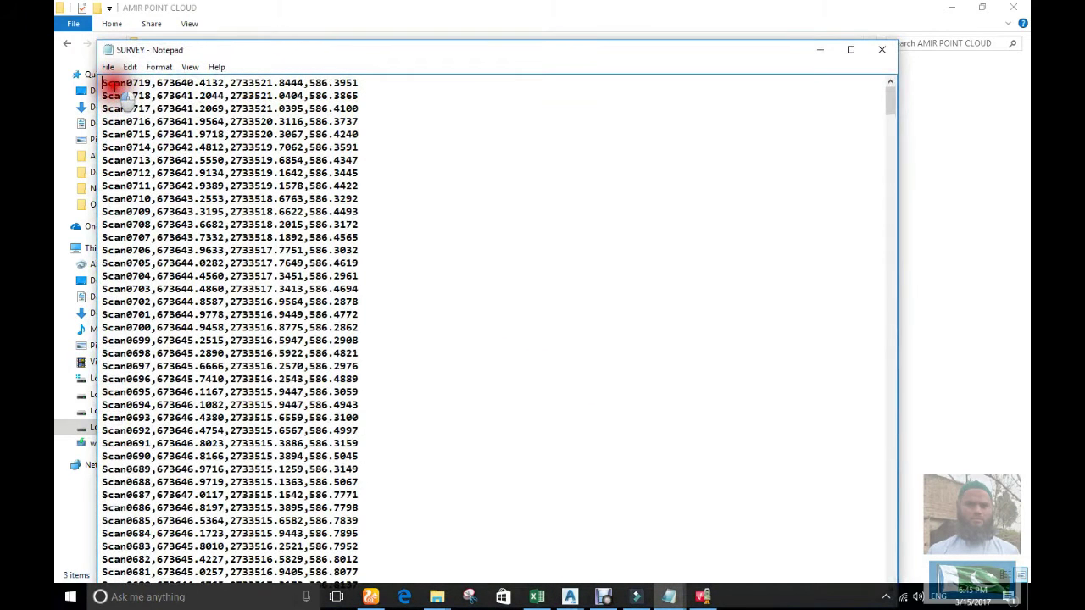
{"action": "left_click_drag", "start_coordinate": [102, 83], "coordinate": [359, 82]}
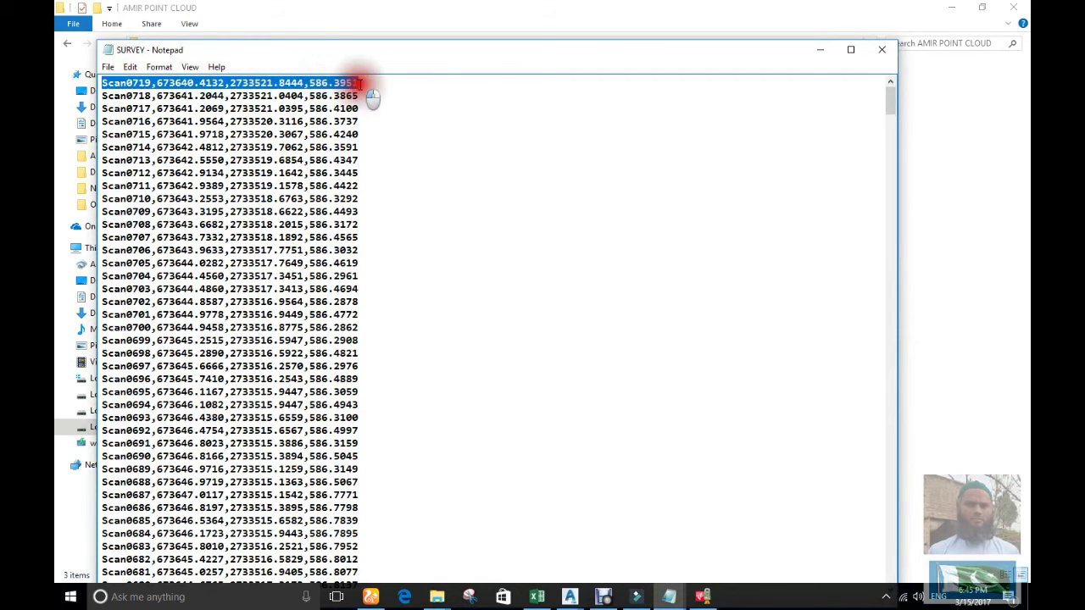
{"action": "left_click", "coordinate": [877, 53]}
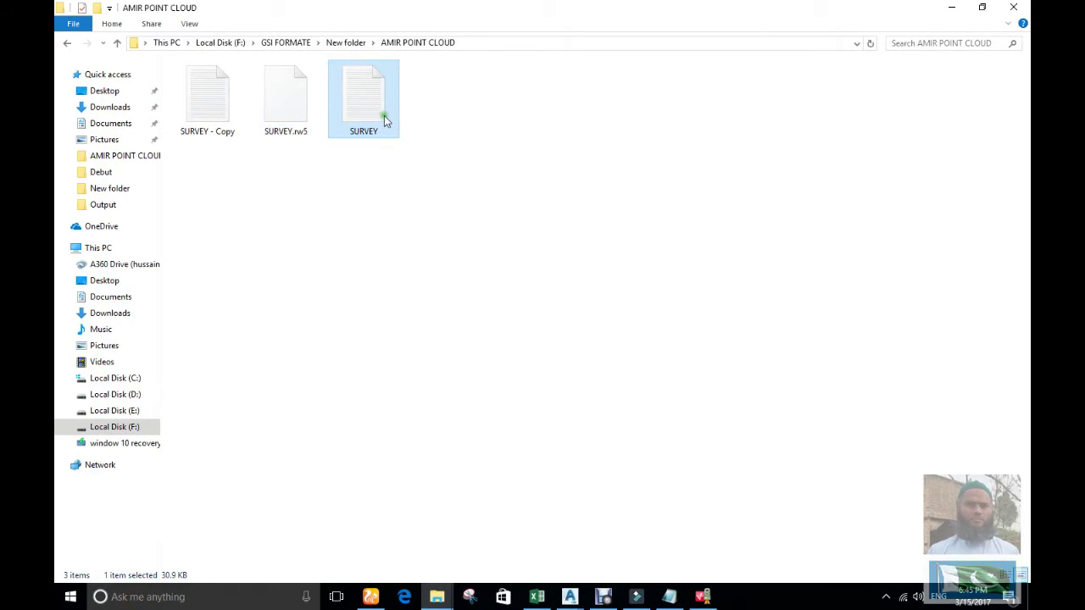
Switch to the TS15 PC Simulator and open the Ref plane & grid scan application under Survey+.
{"action": "left_click", "coordinate": [703, 596]}
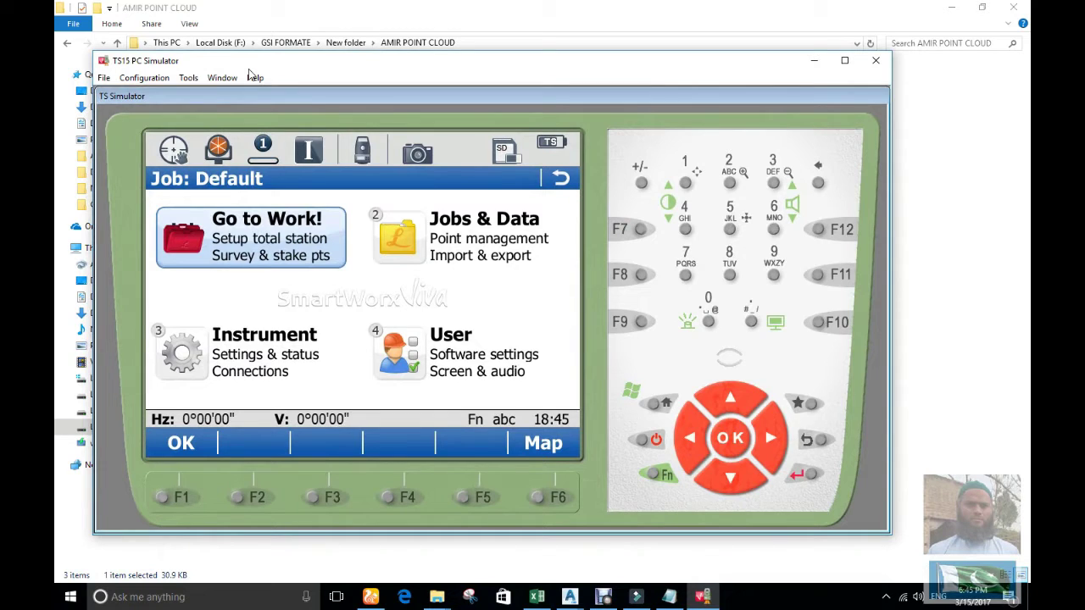
{"action": "left_click_drag", "start_coordinate": [254, 65], "coordinate": [433, 125]}
{"action": "left_click", "coordinate": [434, 304]}
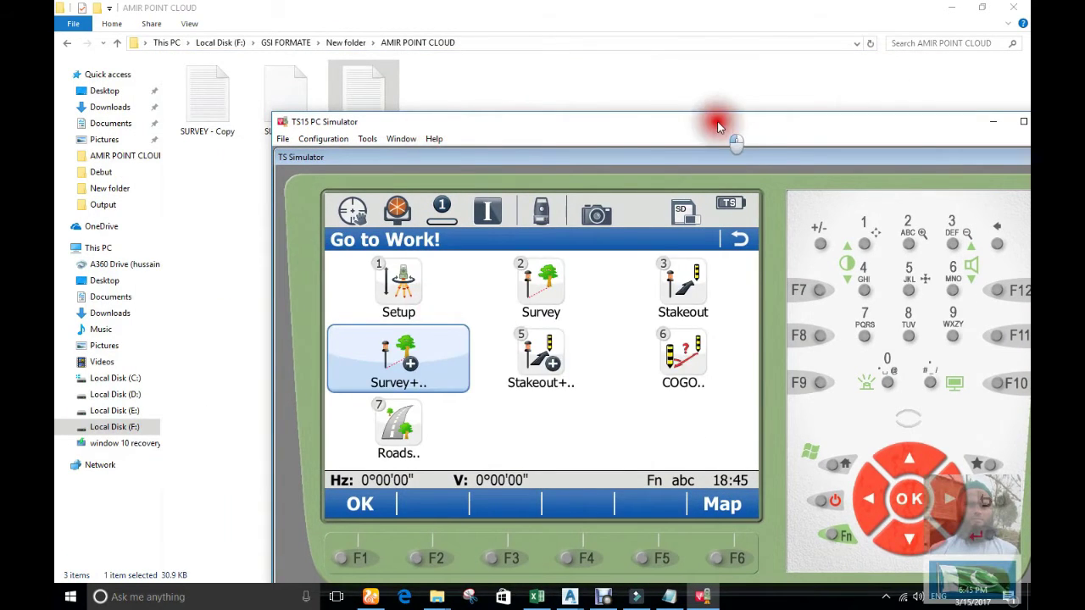
{"action": "left_click_drag", "start_coordinate": [715, 121], "coordinate": [582, 93]}
{"action": "left_click", "coordinate": [324, 332]}
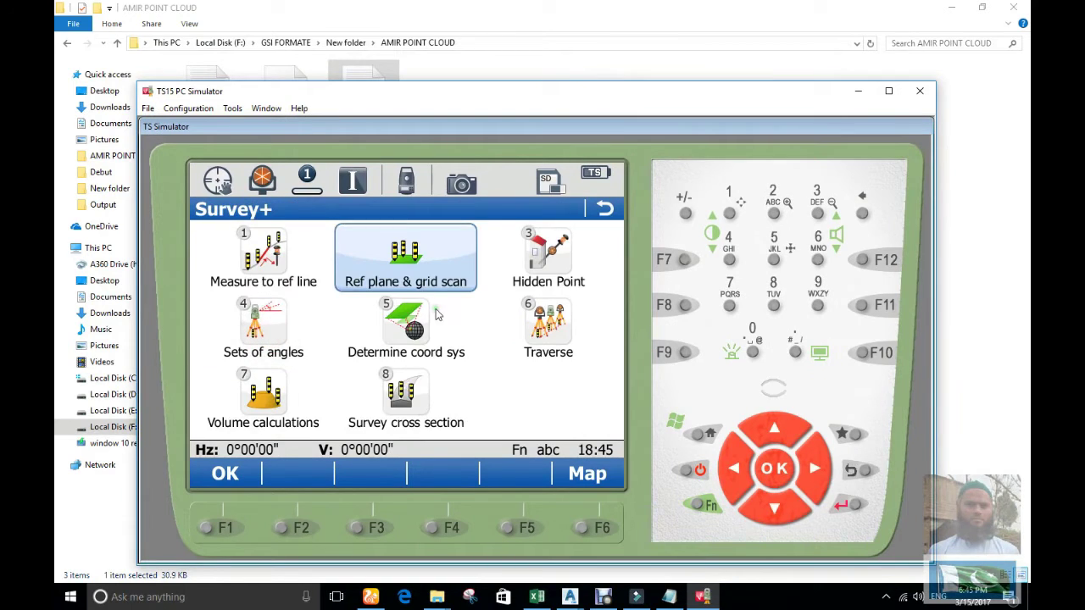
{"action": "left_click", "coordinate": [410, 285]}
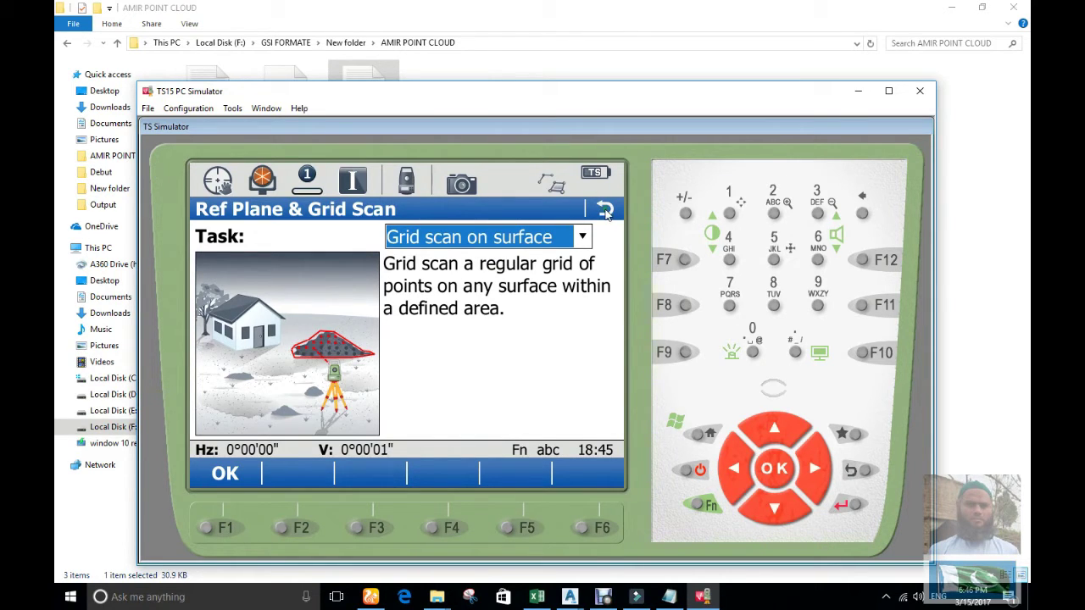
Examine the Grid scan on plane and Measure to plane tasks, and continue with Grid scan on plane to its reference plane options.
{"action": "left_click", "coordinate": [582, 238]}
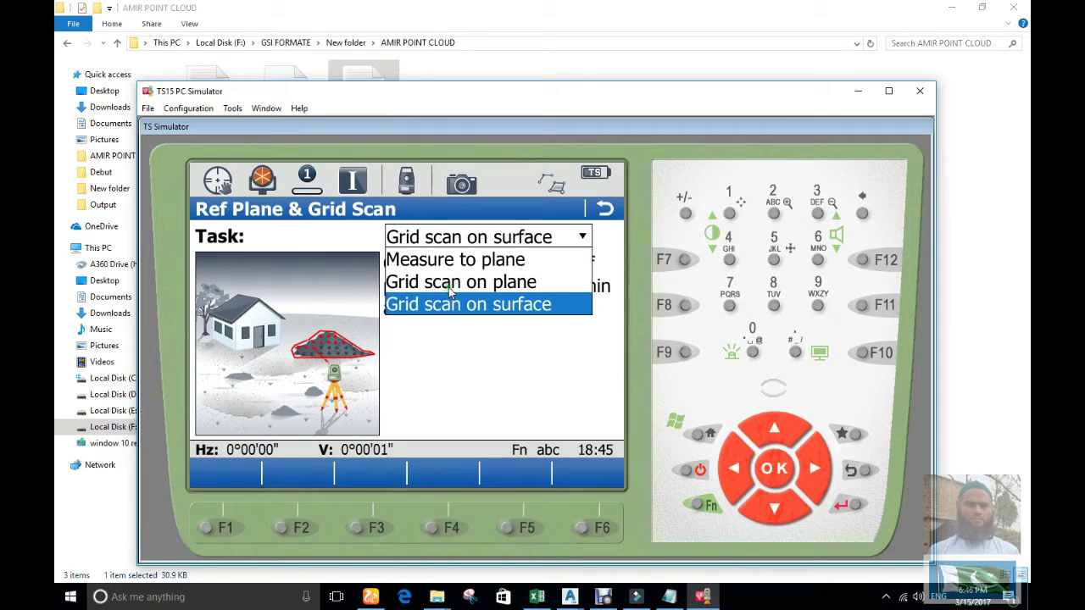
{"action": "left_click", "coordinate": [448, 286]}
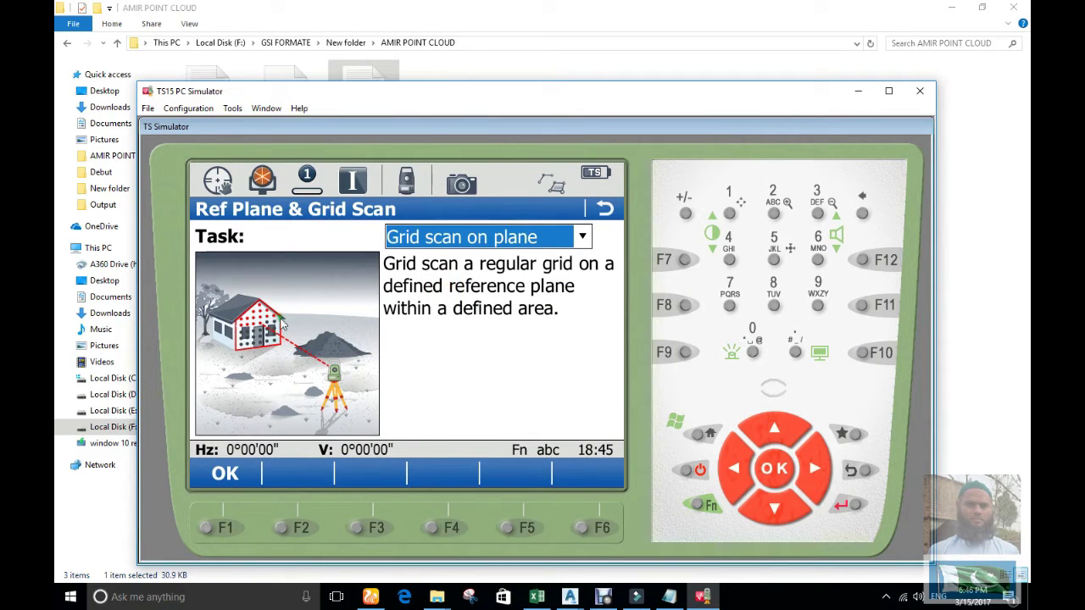
{"action": "left_click", "coordinate": [582, 238]}
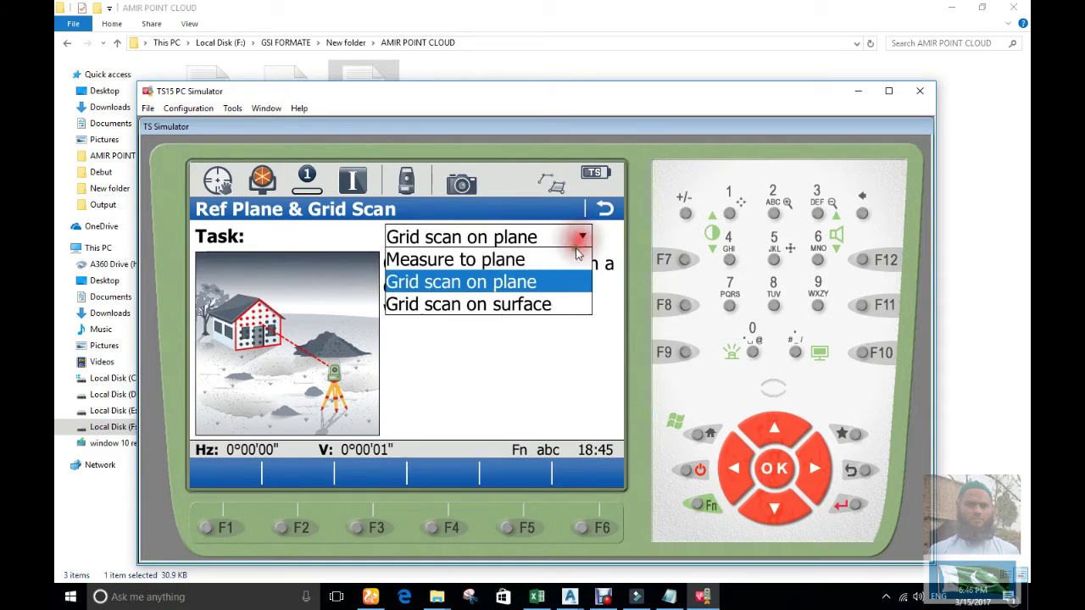
{"action": "left_click", "coordinate": [489, 261]}
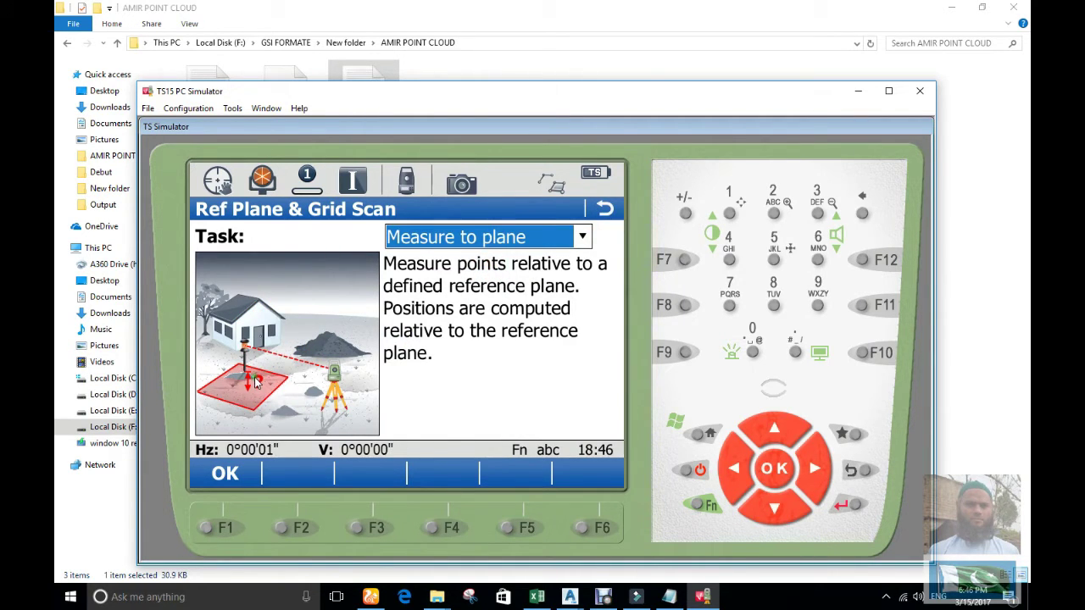
{"action": "left_click", "coordinate": [583, 238]}
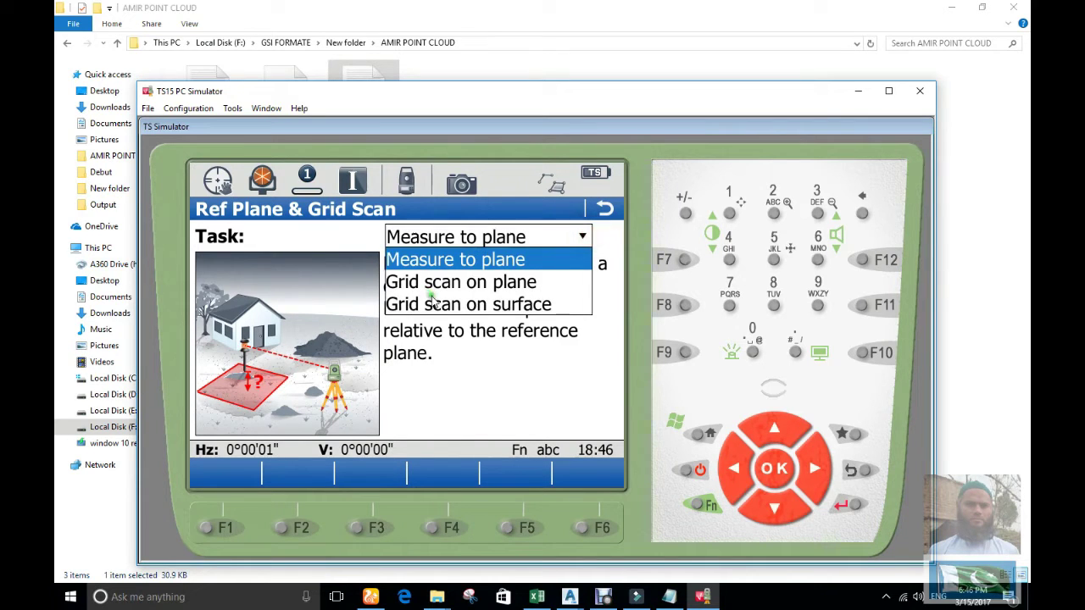
{"action": "left_click", "coordinate": [477, 287]}
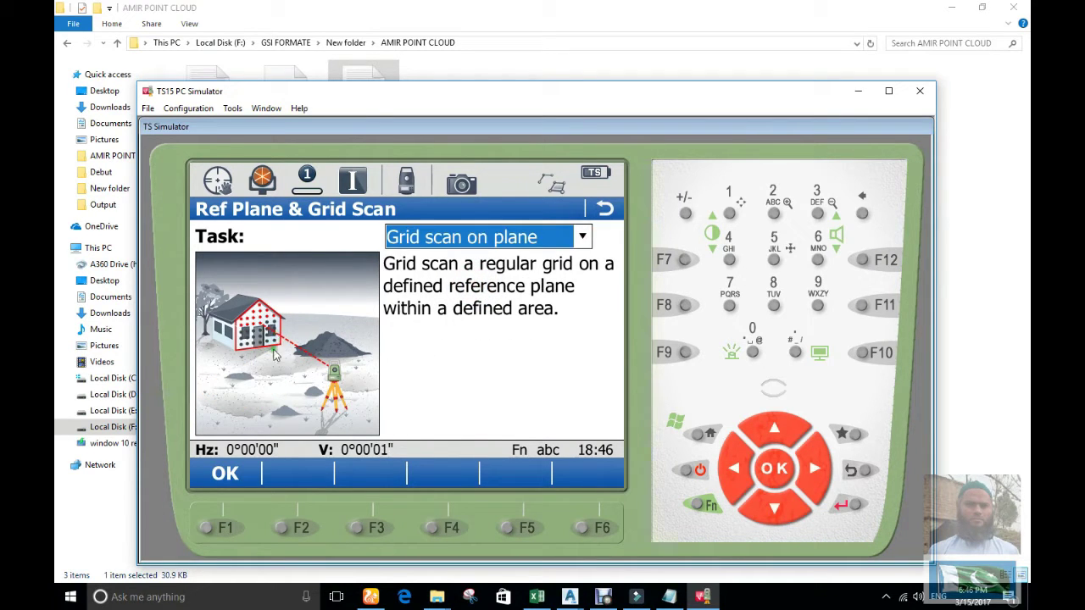
{"action": "left_click", "coordinate": [243, 475]}
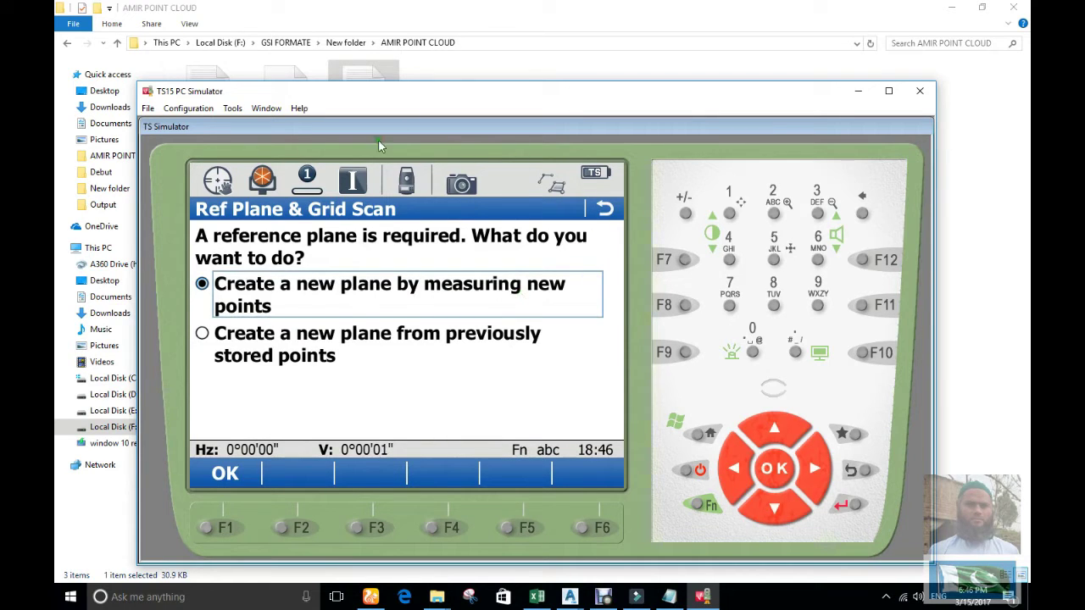
Return to Civil 3D and set the new point cloud database's file format to PENZD (space delimited).
{"action": "left_click", "coordinate": [860, 93]}
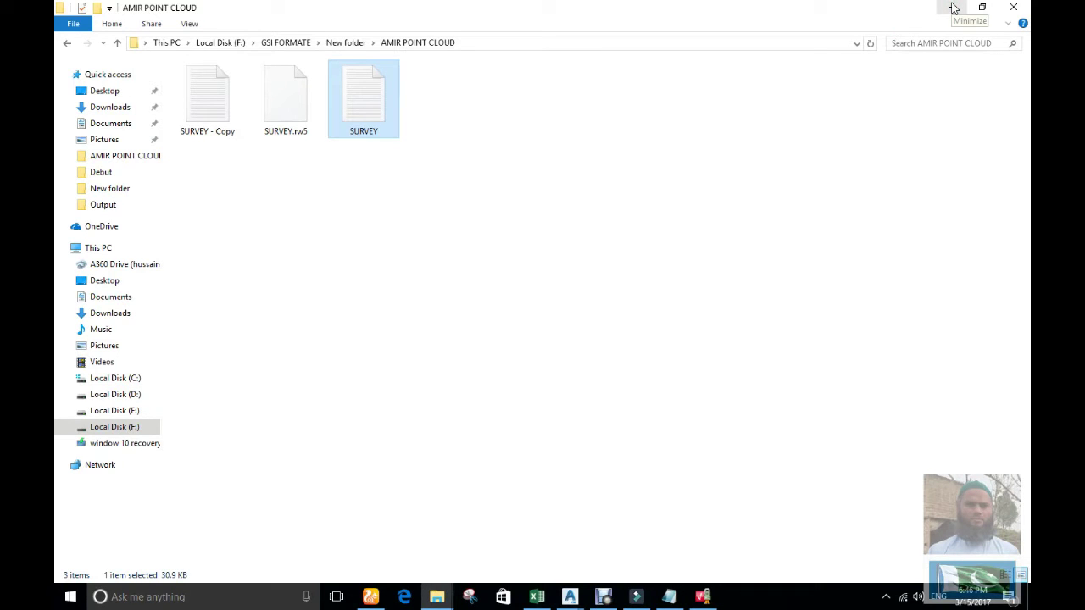
{"action": "left_click", "coordinate": [954, 8]}
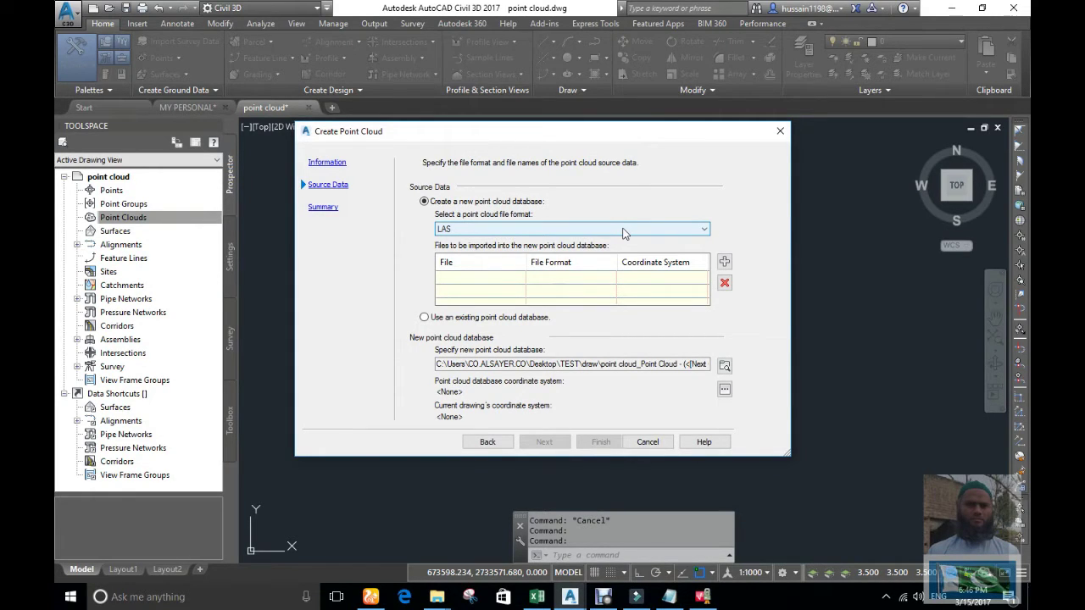
{"action": "left_click", "coordinate": [467, 230]}
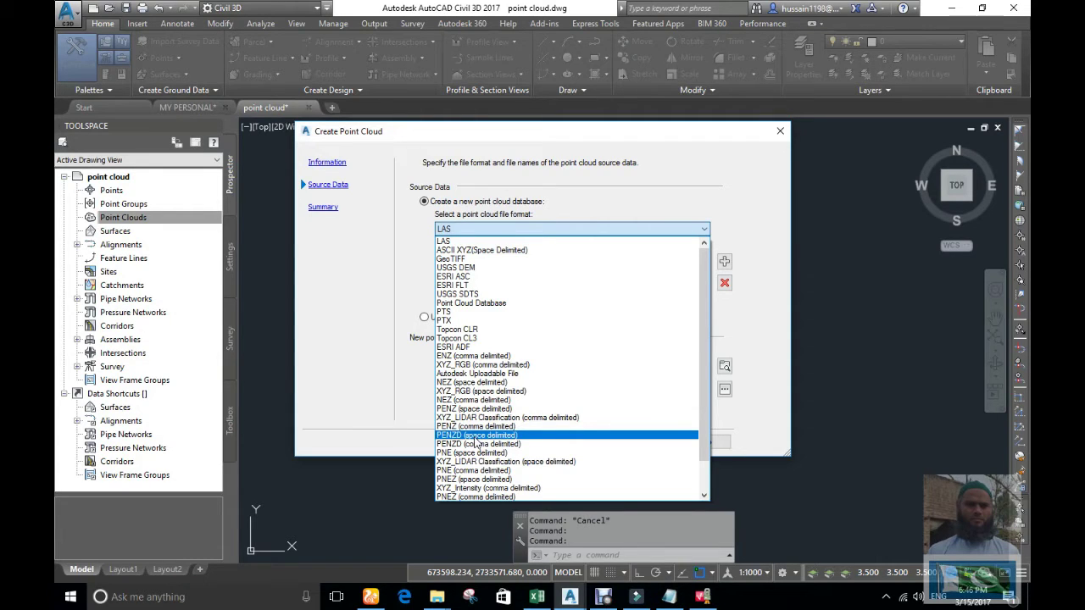
{"action": "left_click", "coordinate": [473, 435]}
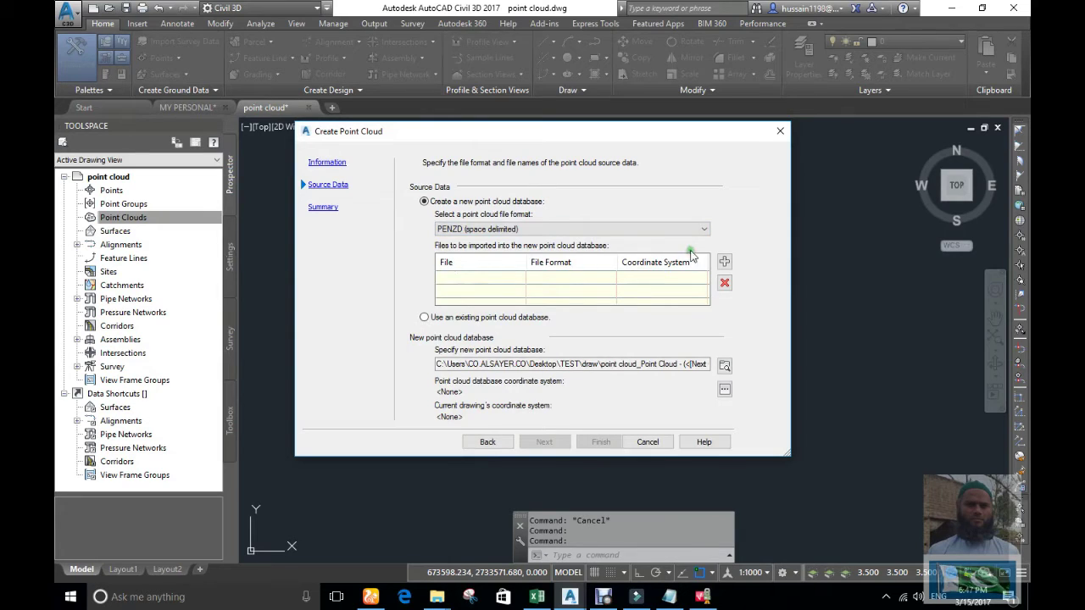
Browse for a source file to import, and examine the Scan prefix on the point numbers in the SURVEY text file.
{"action": "left_click", "coordinate": [725, 263]}
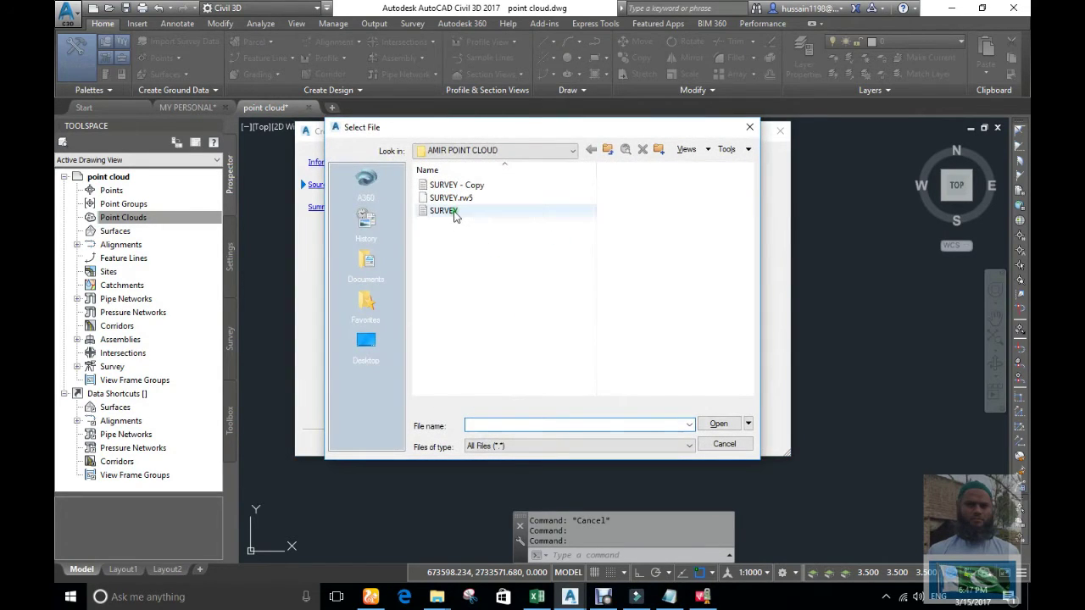
{"action": "right_click", "coordinate": [452, 212]}
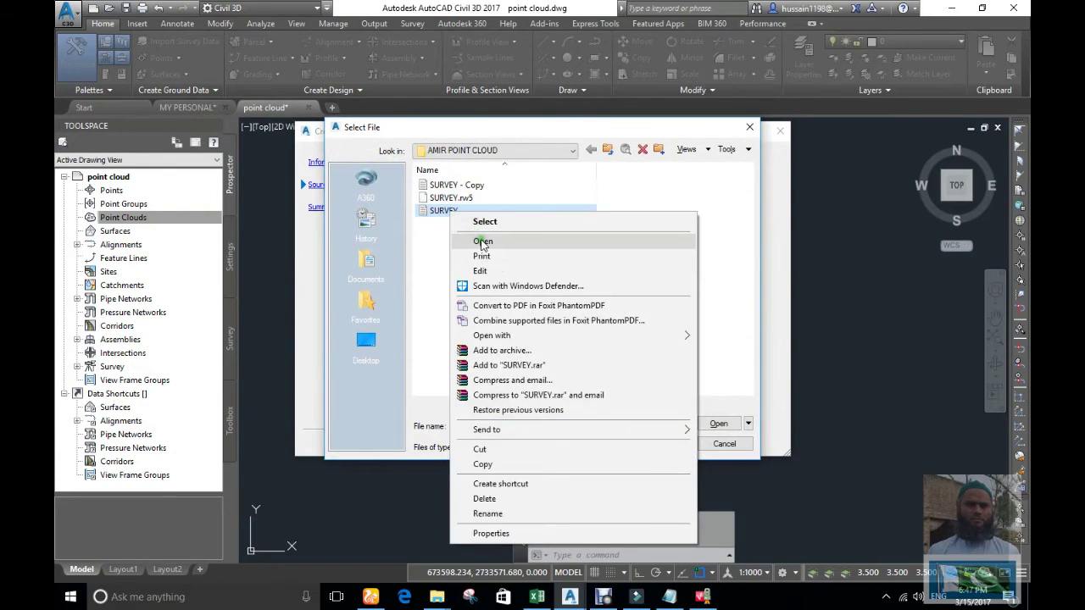
{"action": "left_click", "coordinate": [483, 241]}
{"action": "left_click_drag", "start_coordinate": [126, 83], "coordinate": [102, 83]}
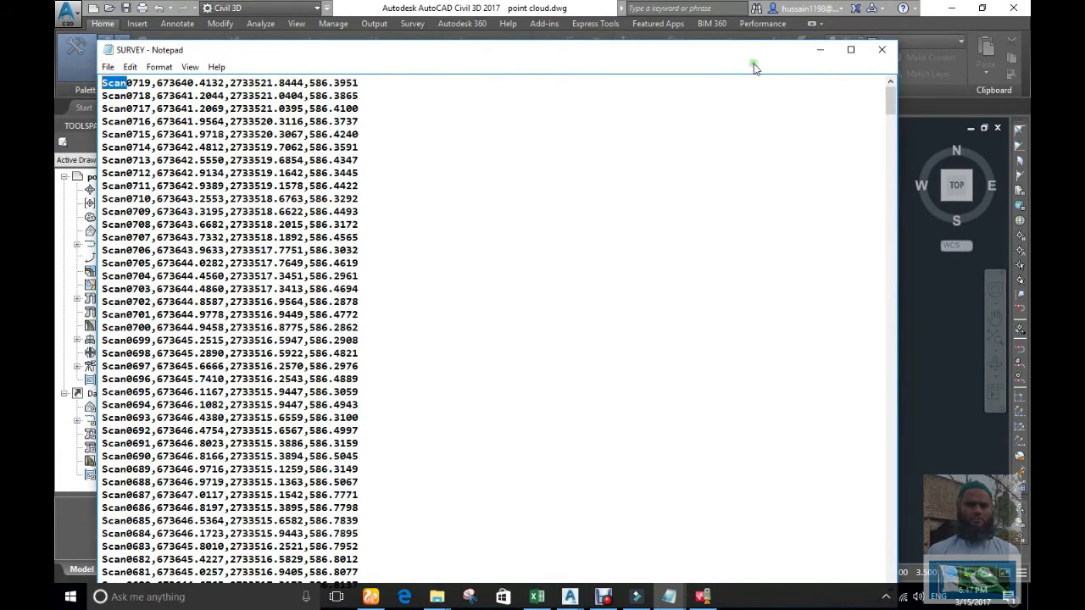
{"action": "left_click", "coordinate": [881, 49]}
Examine the point records in the SURVEY - Copy text file, and close it again.
{"action": "left_click", "coordinate": [435, 186]}
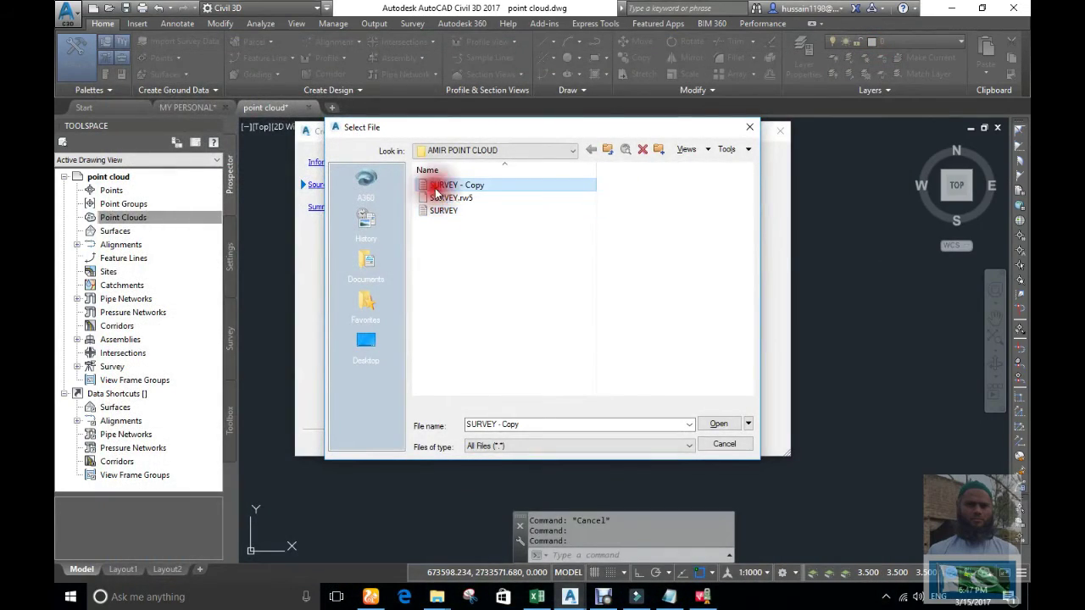
{"action": "right_click", "coordinate": [435, 187]}
{"action": "left_click", "coordinate": [470, 220]}
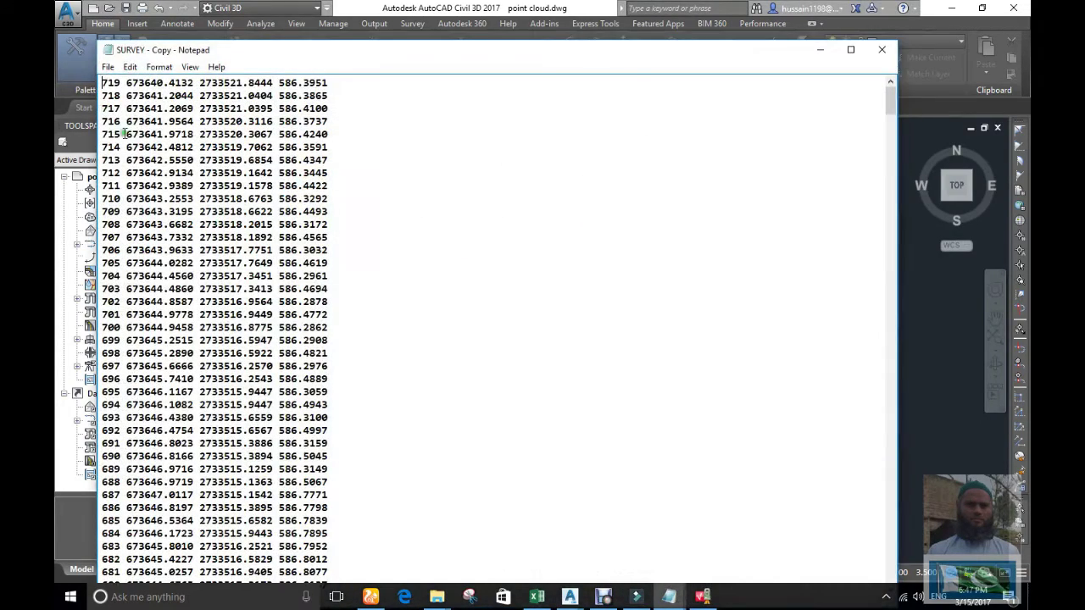
{"action": "left_click", "coordinate": [882, 49]}
Add SURVEY - Copy as the file to be imported into the new point cloud database.
{"action": "left_click", "coordinate": [436, 185]}
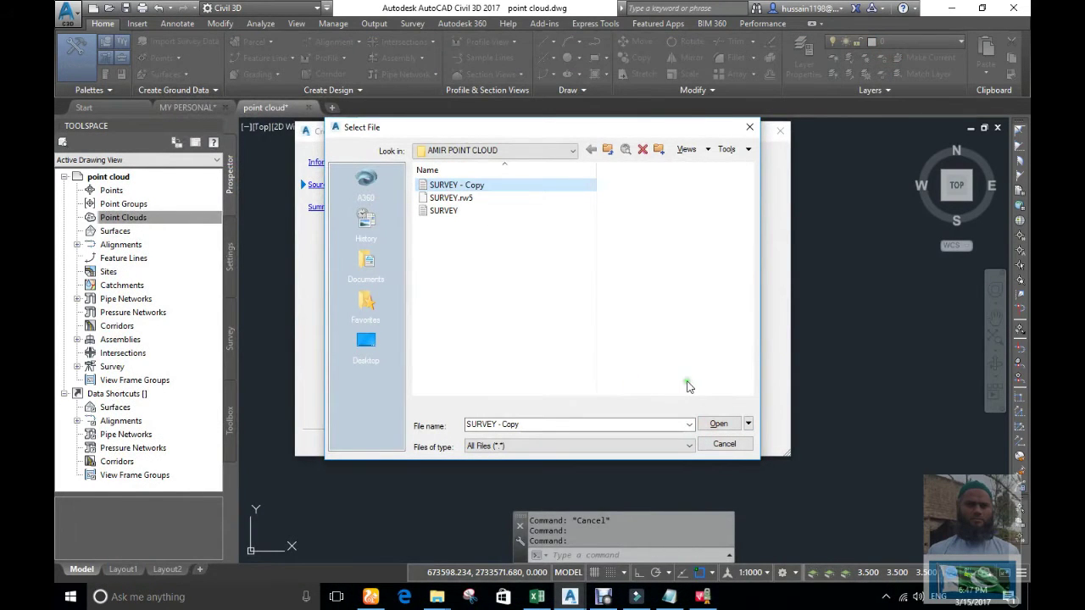
{"action": "left_click", "coordinate": [464, 184]}
{"action": "left_click", "coordinate": [532, 251]}
{"action": "double_click", "coordinate": [447, 184]}
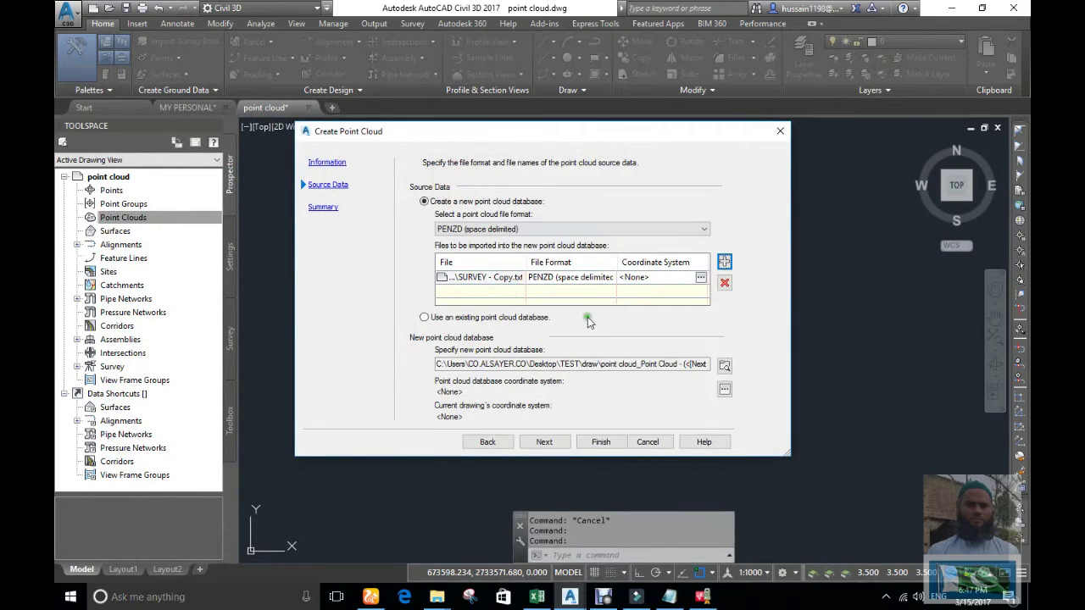
Assign the source file the UTM, WGS84 Datum coordinate system for Zone 38 North, Meter (UTM84-38N).
{"action": "left_click", "coordinate": [699, 277]}
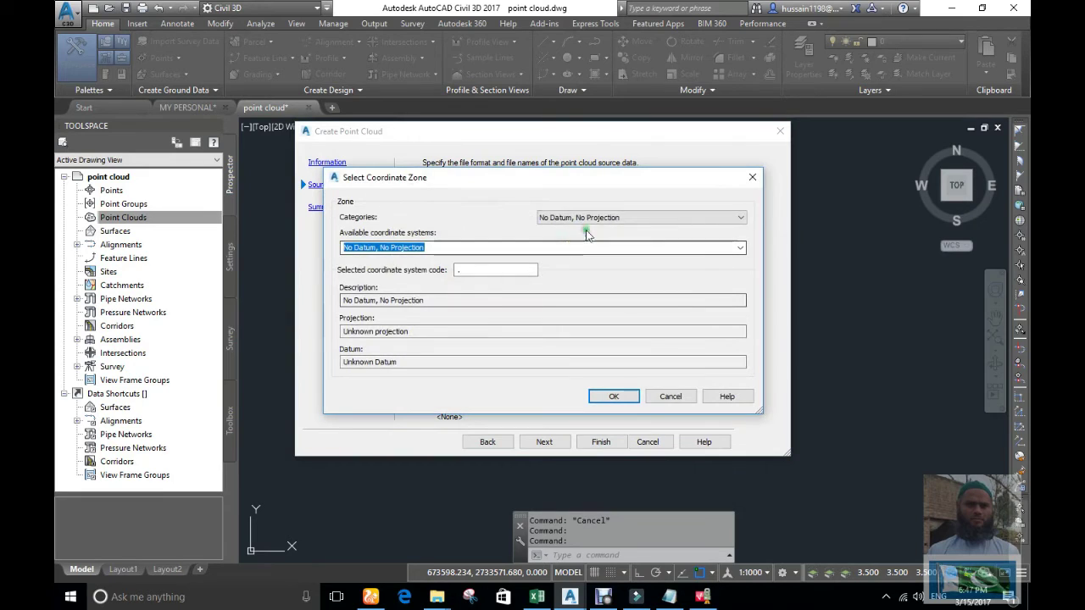
{"action": "left_click", "coordinate": [639, 217]}
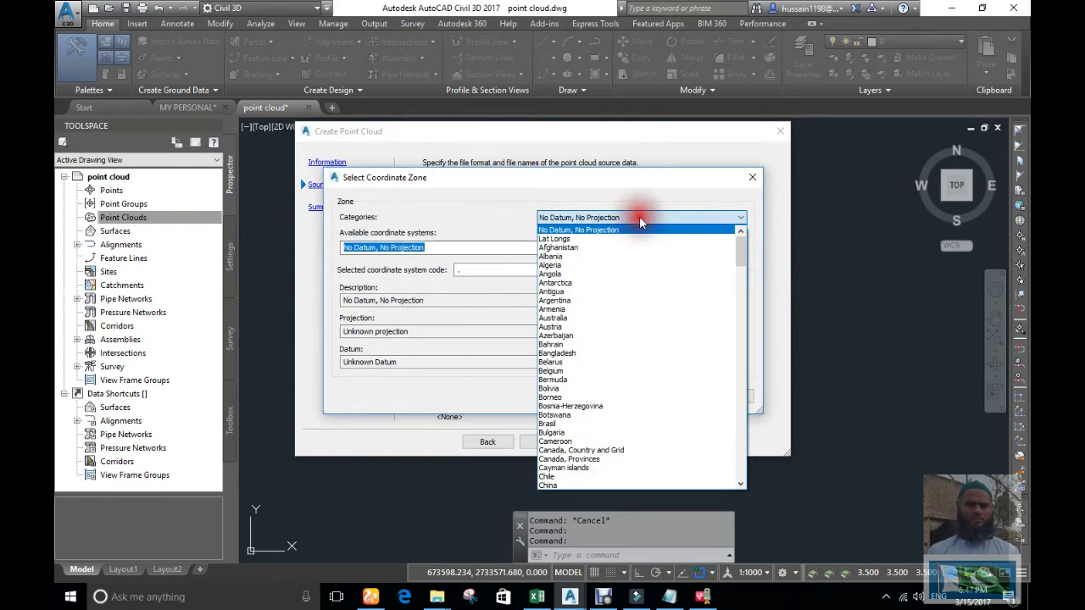
{"action": "scroll", "coordinate": [641, 356], "scroll_direction": "down", "scroll_amount": 15}
{"action": "left_click", "coordinate": [612, 454]}
{"action": "left_click", "coordinate": [740, 247]}
{"action": "scroll", "coordinate": [542, 390], "scroll_direction": "down", "scroll_amount": 9}
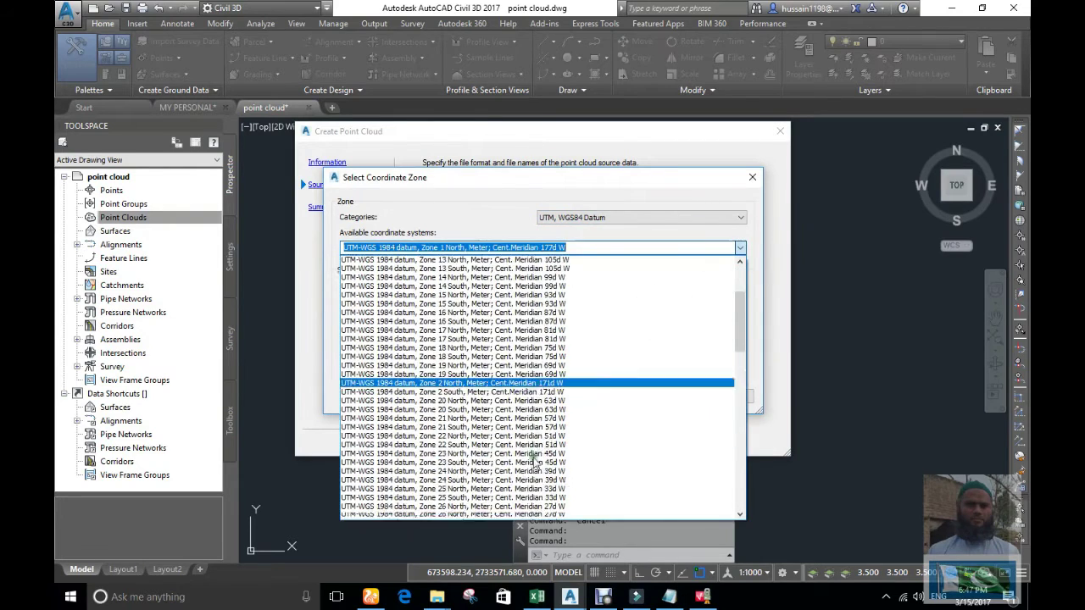
{"action": "scroll", "coordinate": [450, 518], "scroll_direction": "down", "scroll_amount": 4}
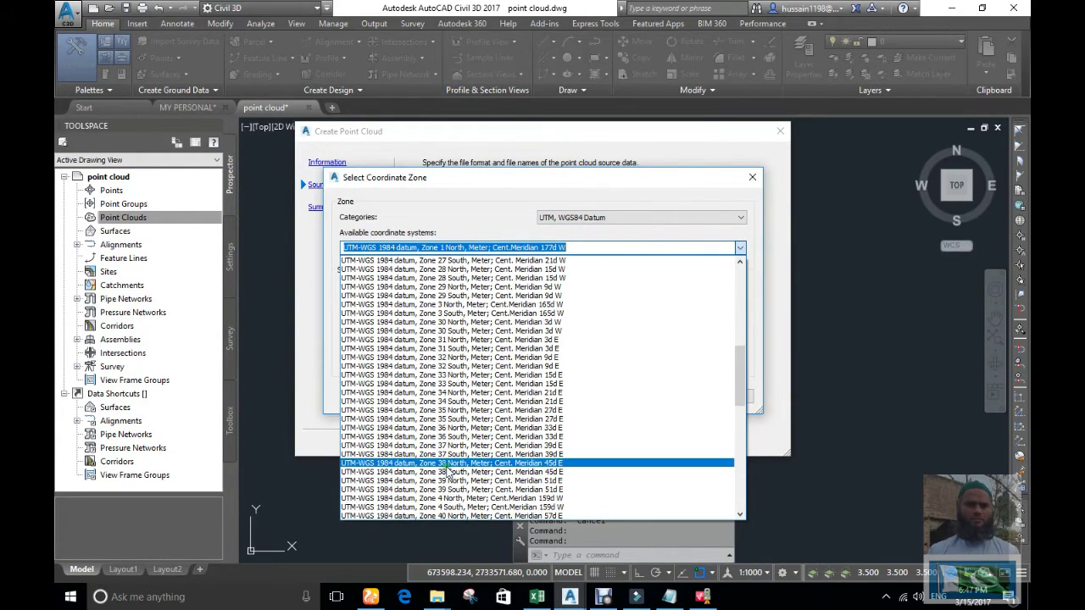
{"action": "left_click", "coordinate": [447, 464]}
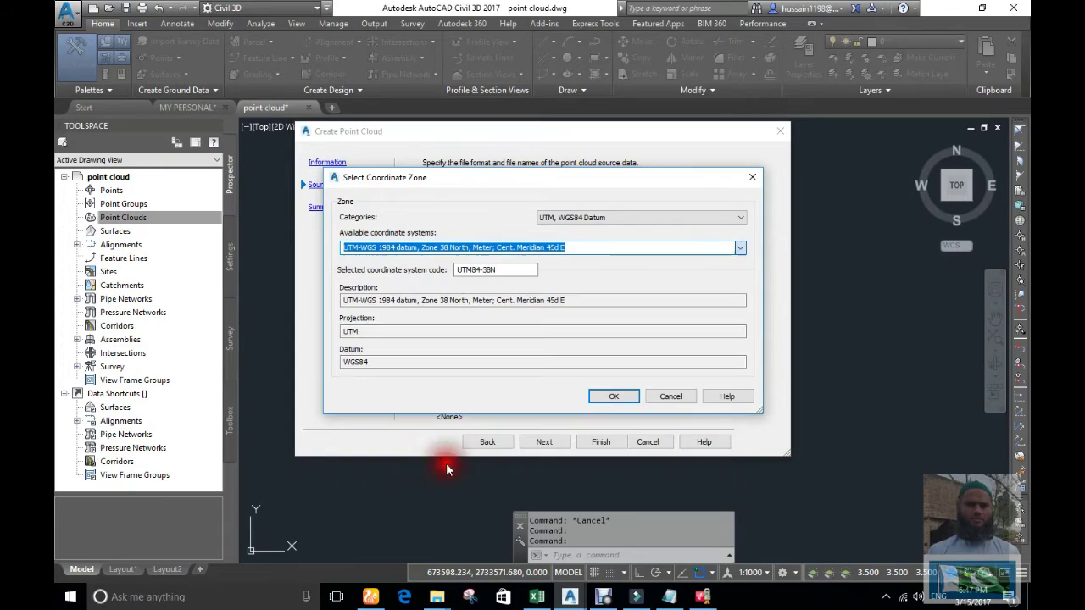
{"action": "left_click", "coordinate": [613, 397]}
Review the point cloud summary, create the point cloud, and dismiss the background processing notice.
{"action": "left_click", "coordinate": [543, 441]}
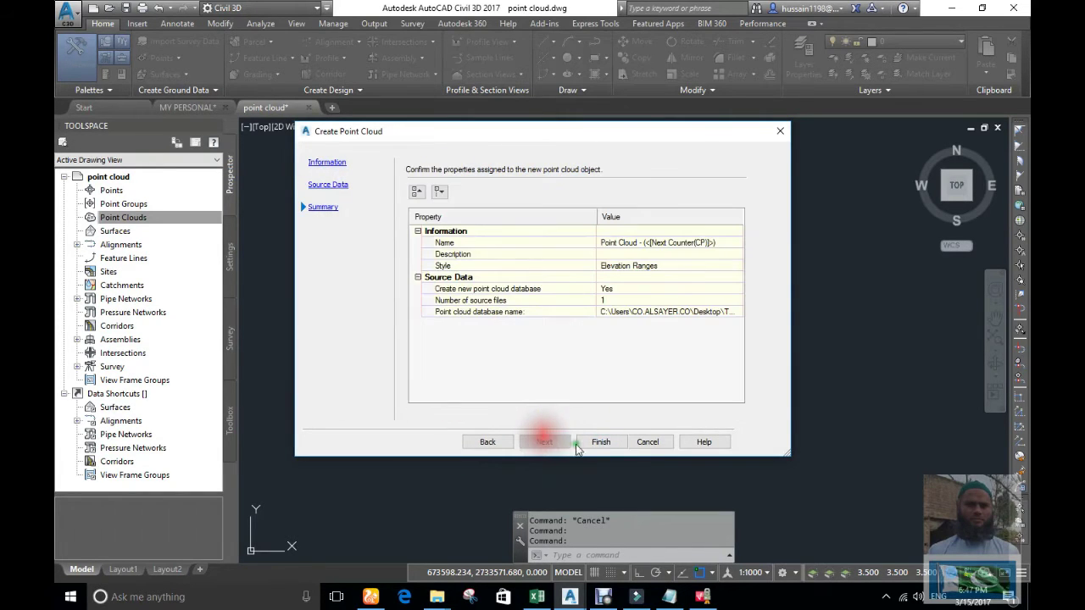
{"action": "left_click", "coordinate": [603, 443]}
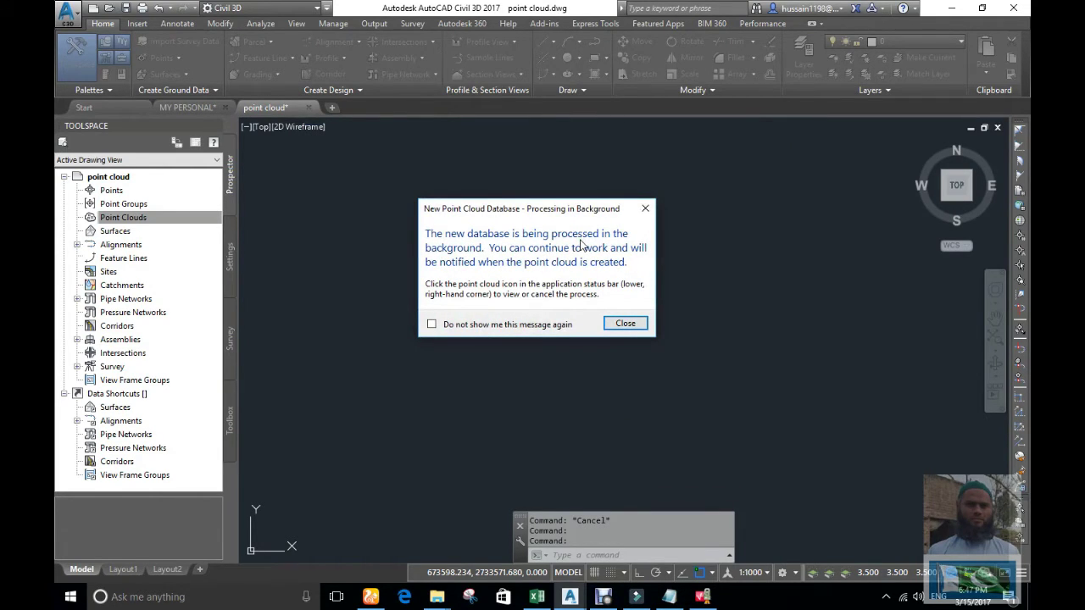
{"action": "left_click", "coordinate": [624, 323]}
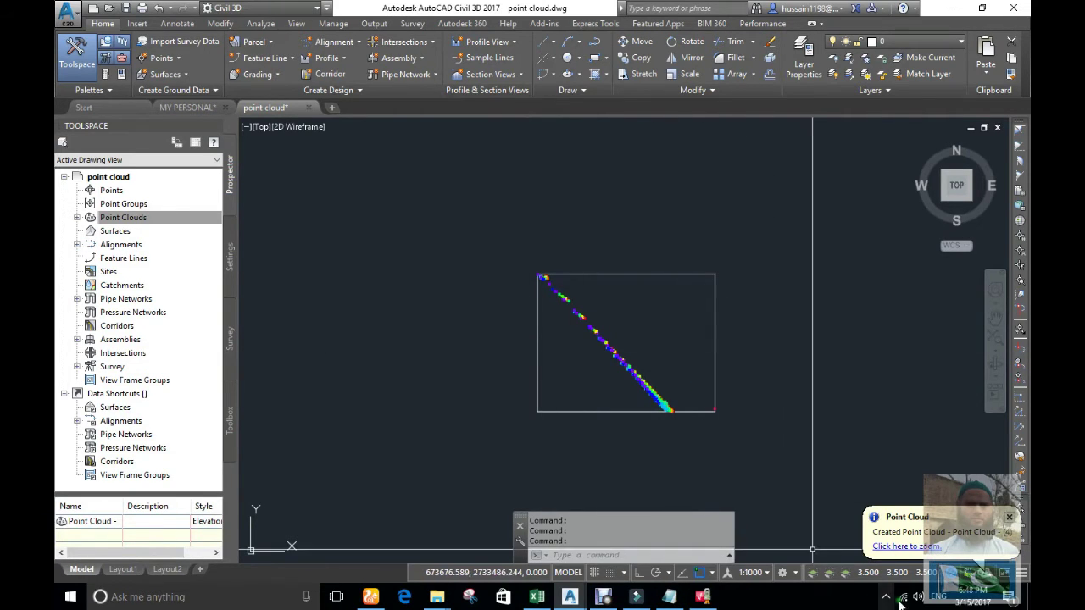
Zoom to the created point cloud and inspect its elevation-coloured points.
{"action": "left_click", "coordinate": [899, 547]}
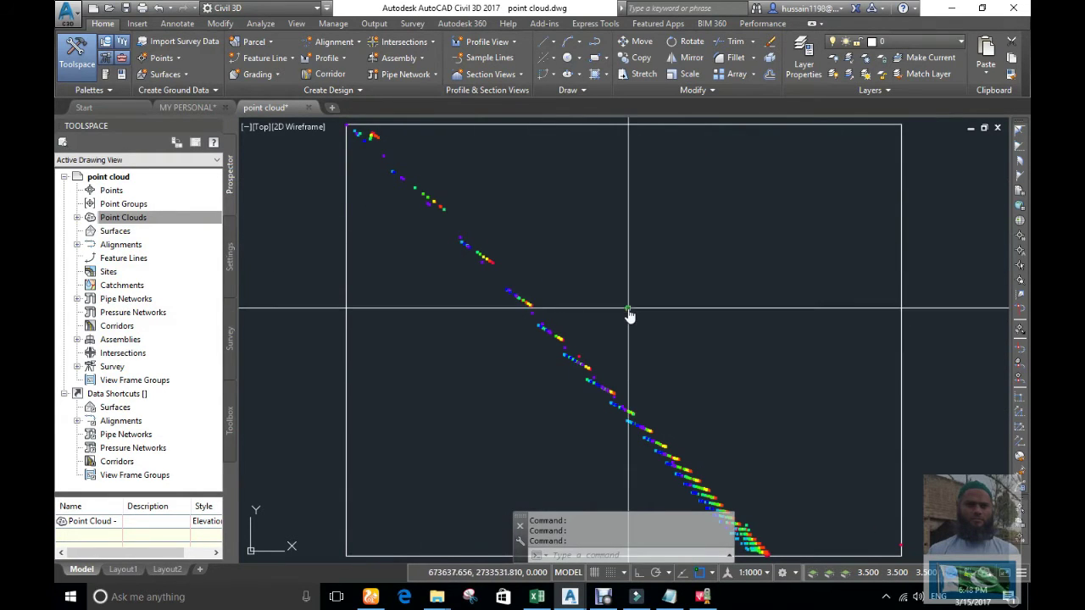
{"action": "scroll", "coordinate": [713, 458], "scroll_direction": "down", "scroll_amount": 2}
{"action": "scroll", "coordinate": [642, 368], "scroll_direction": "up", "scroll_amount": 6}
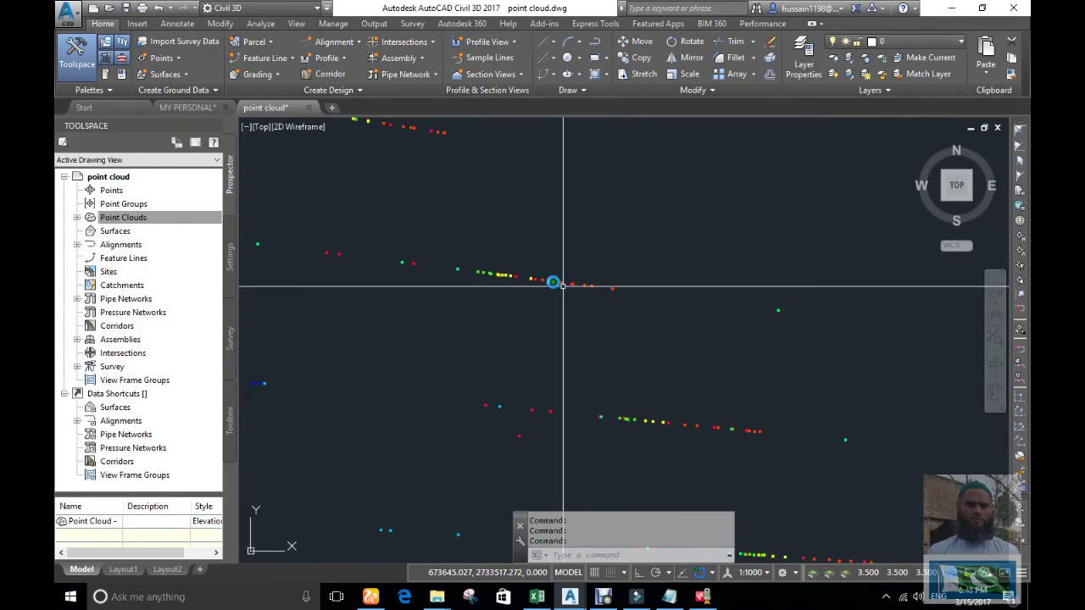
{"action": "scroll", "coordinate": [644, 297], "scroll_direction": "down", "scroll_amount": 3}
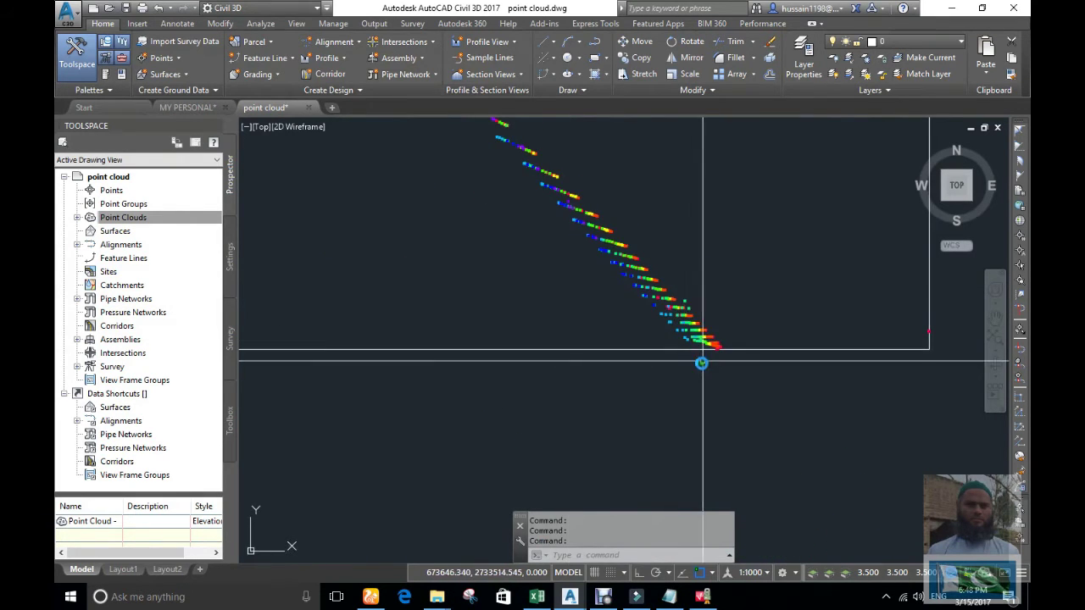
{"action": "scroll", "coordinate": [683, 421], "scroll_direction": "up", "scroll_amount": 2}
{"action": "scroll", "coordinate": [682, 422], "scroll_direction": "down", "scroll_amount": 3}
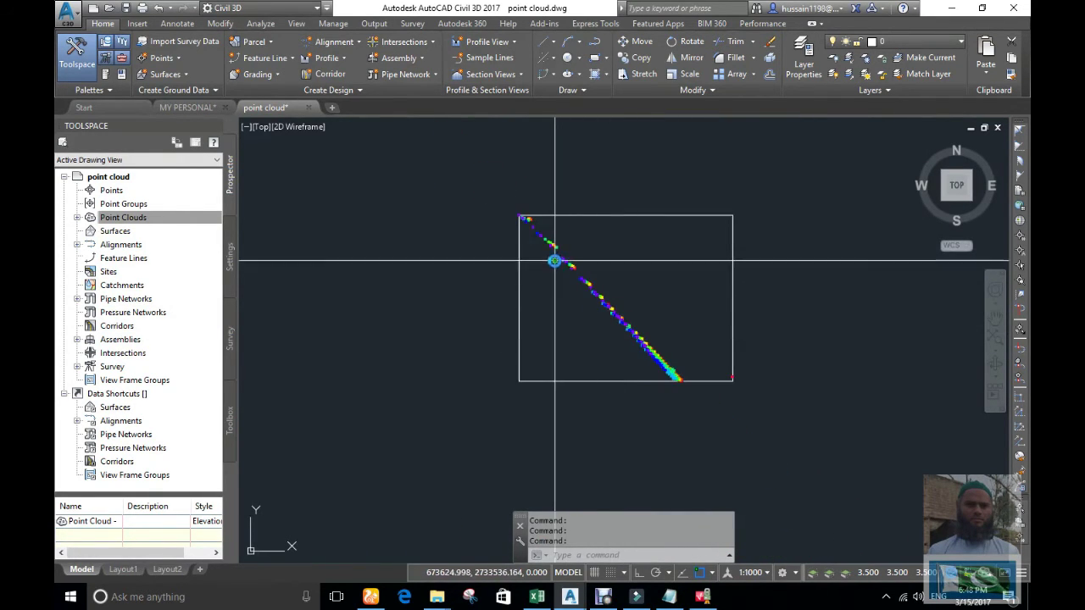
Start adding the point cloud's points to a new surface with the Contours 1m and 5m (Design) style.
{"action": "left_click", "coordinate": [77, 218]}
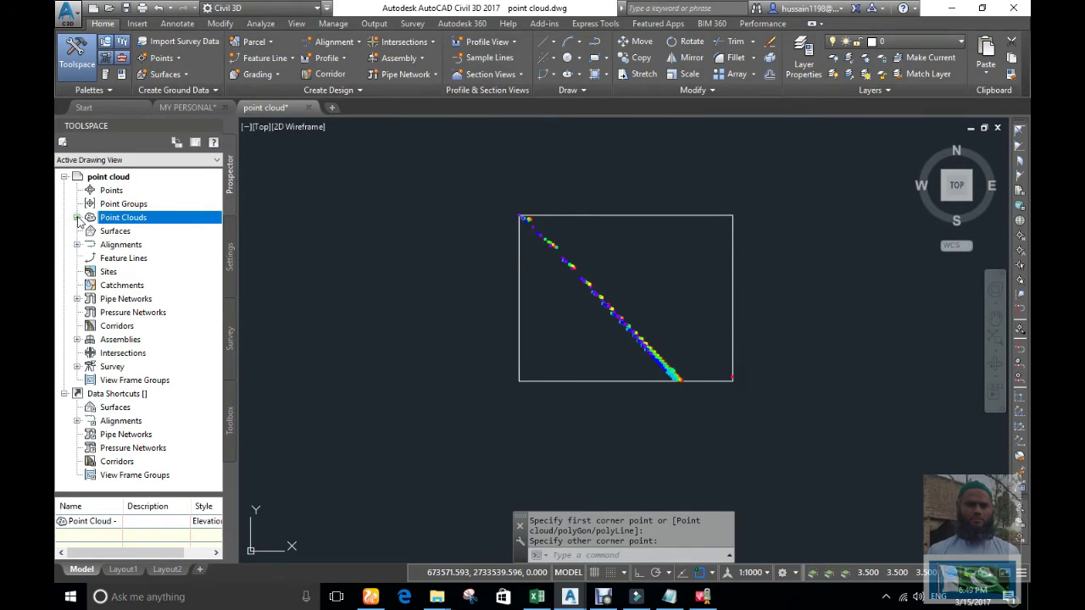
{"action": "left_click", "coordinate": [77, 218]}
{"action": "right_click", "coordinate": [148, 232]}
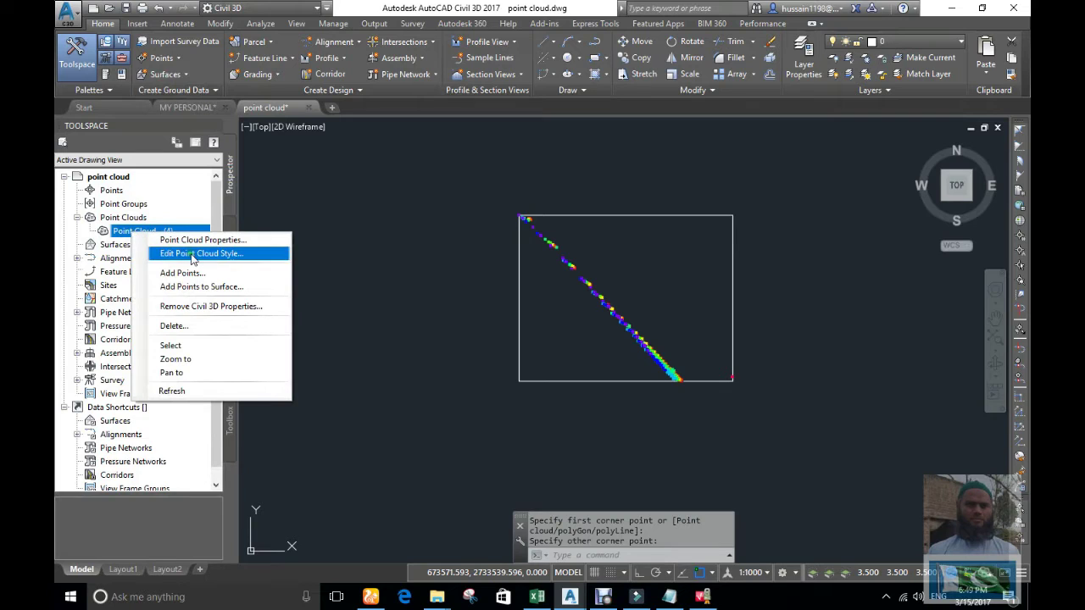
{"action": "left_click", "coordinate": [226, 289]}
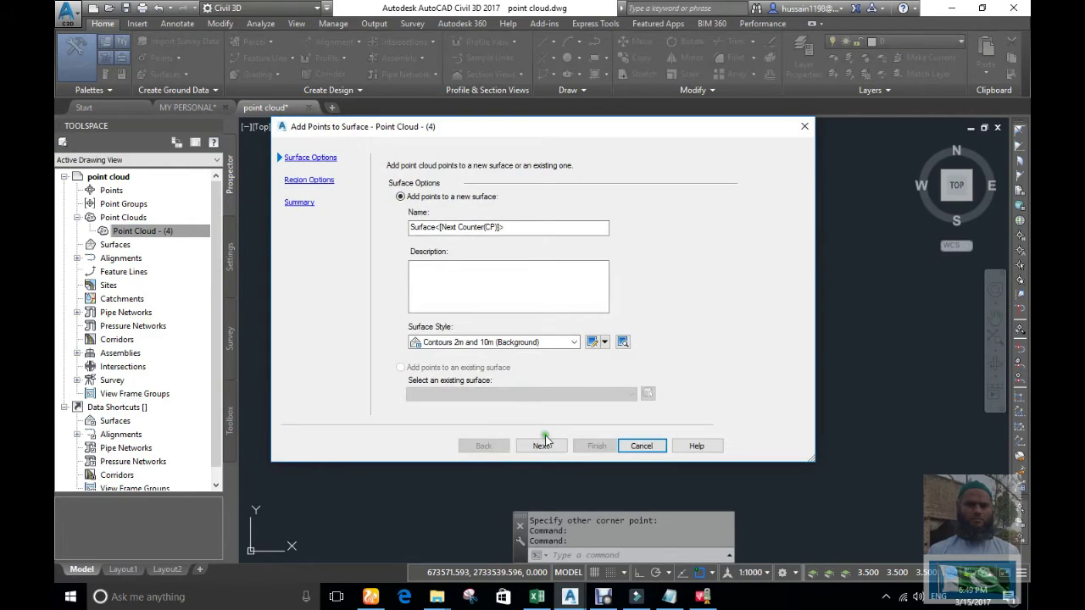
{"action": "left_click", "coordinate": [574, 342]}
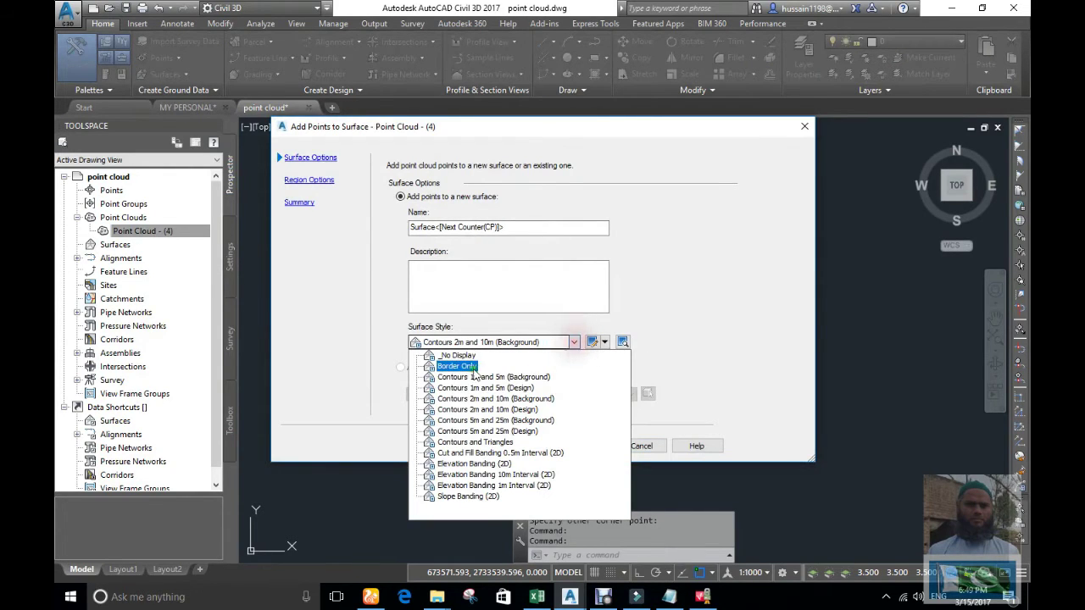
{"action": "left_click", "coordinate": [485, 388]}
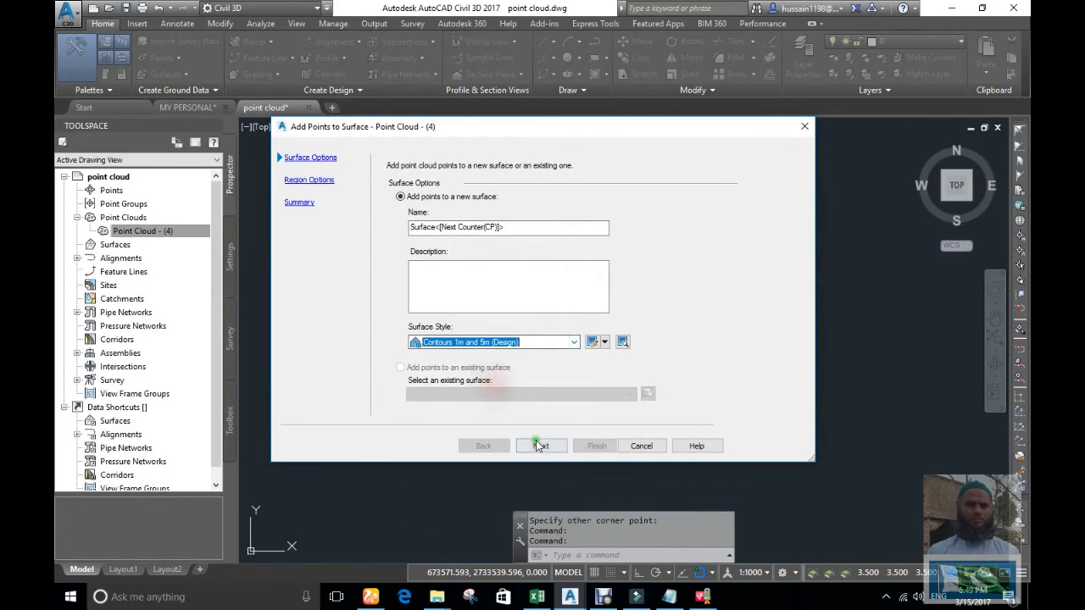
{"action": "left_click", "coordinate": [538, 446]}
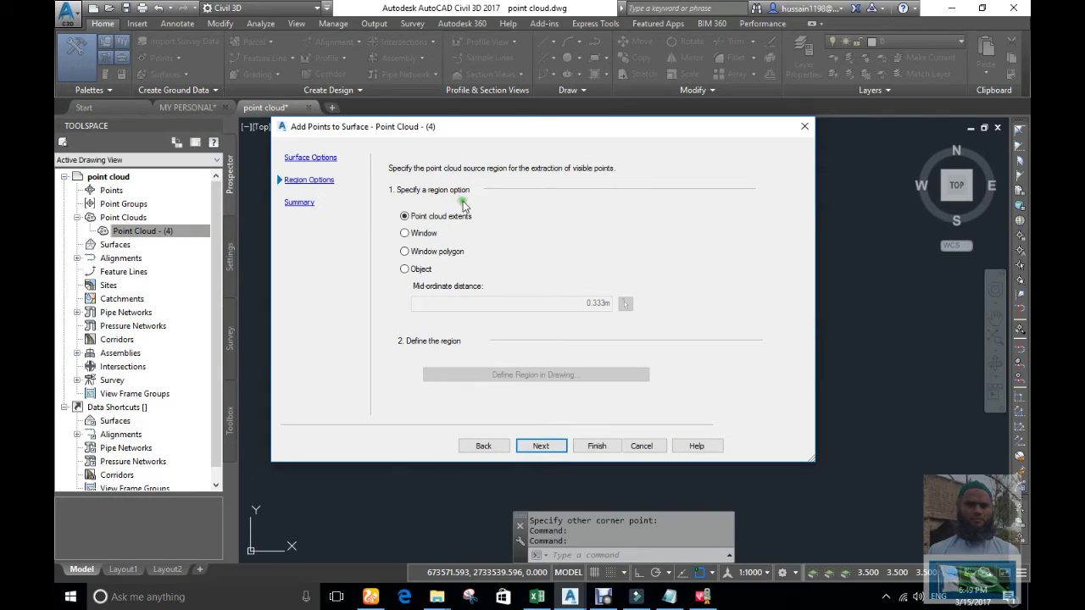
Compare the Window, Window polygon and Object region options, and create the surface from the point cloud extents.
{"action": "left_click", "coordinate": [405, 234]}
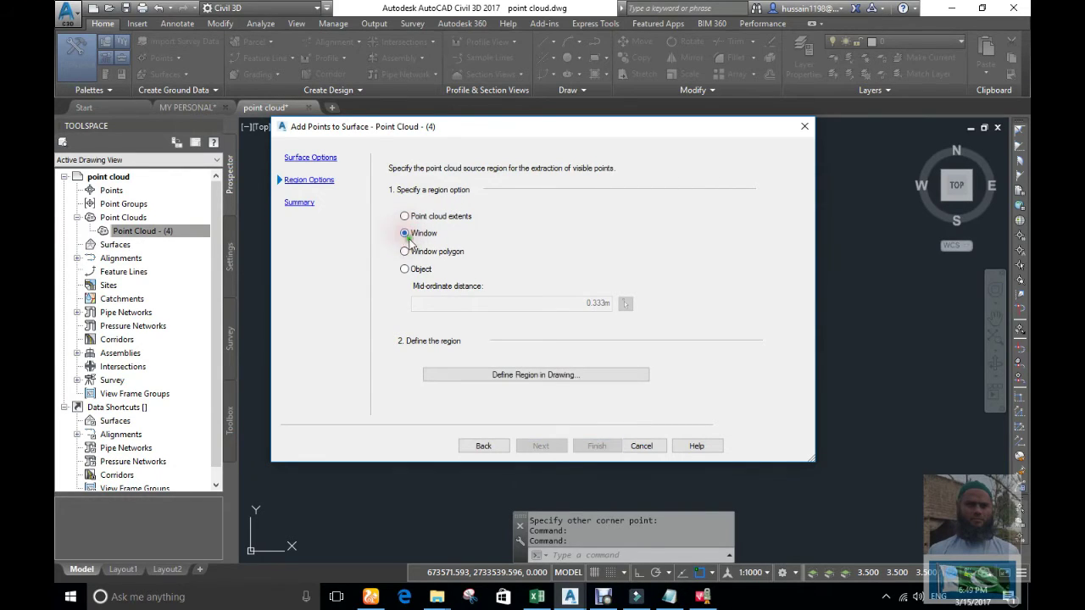
{"action": "left_click", "coordinate": [406, 252]}
{"action": "left_click", "coordinate": [405, 268]}
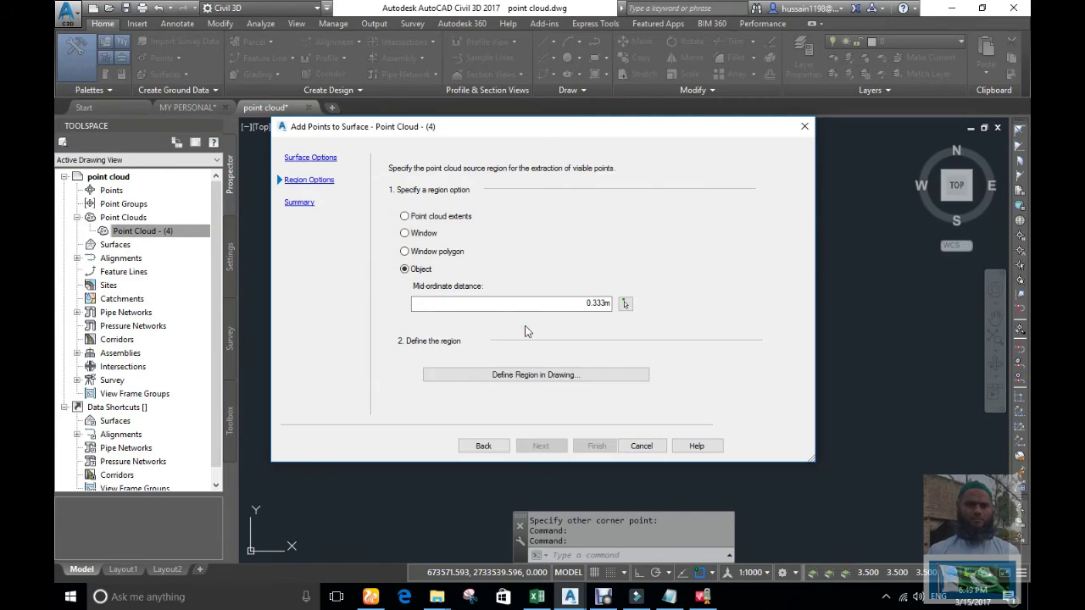
{"action": "left_click", "coordinate": [492, 307]}
{"action": "left_click", "coordinate": [405, 218]}
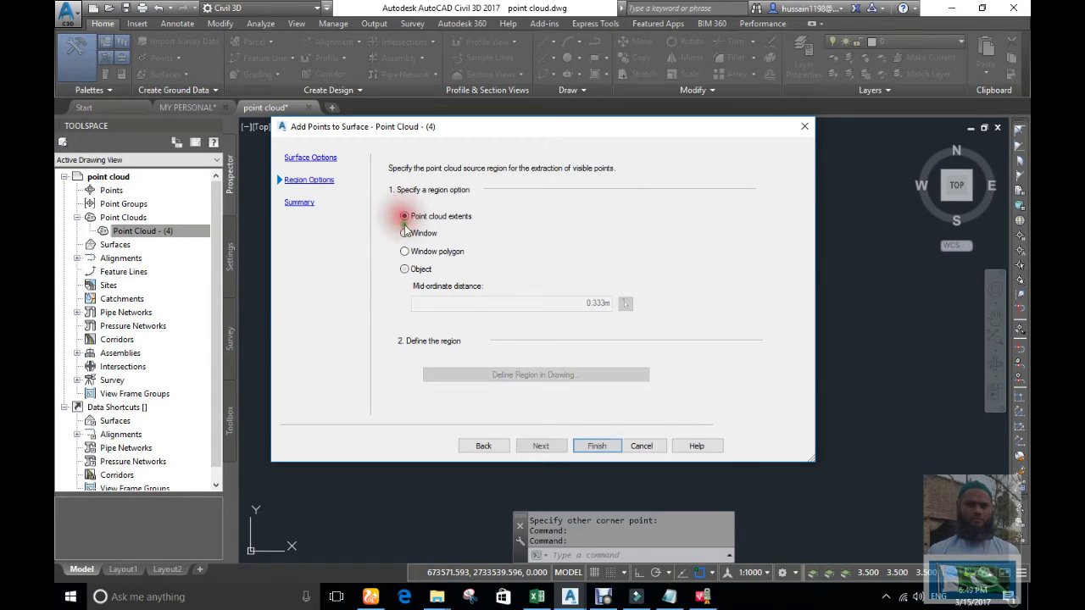
{"action": "left_click", "coordinate": [544, 447]}
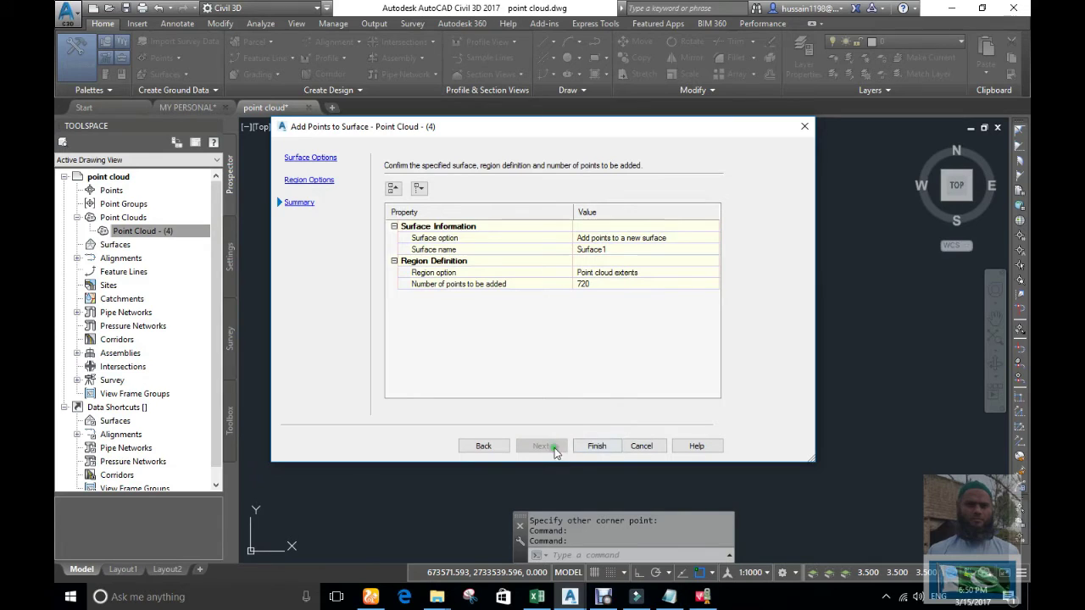
{"action": "left_click", "coordinate": [595, 446]}
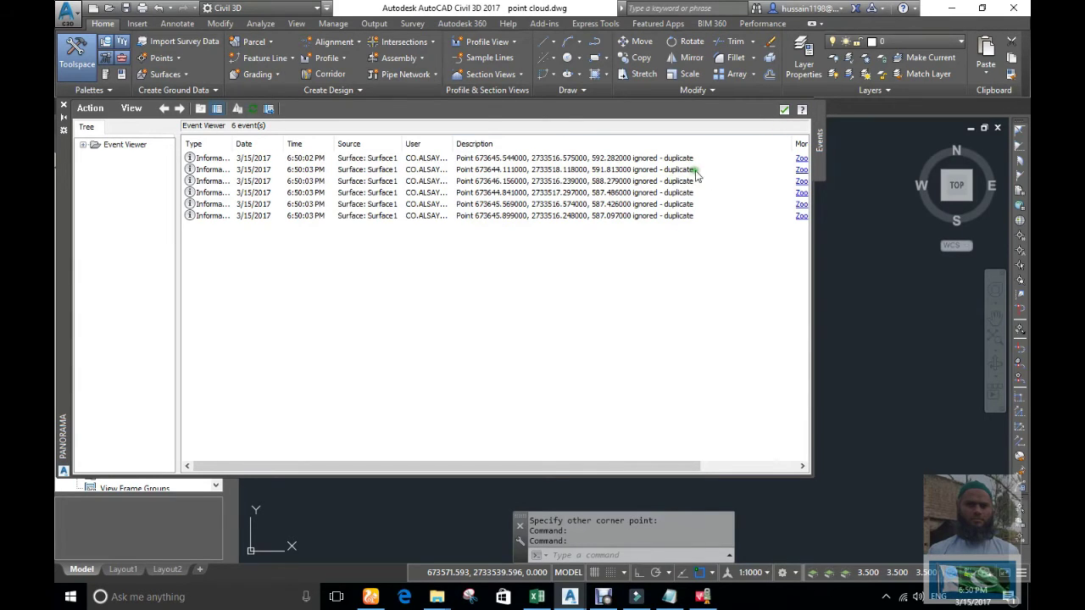
Review the duplicate-point events for the surface, zoom to the first event's location, and close the Event Viewer.
{"action": "left_click_drag", "start_coordinate": [542, 467], "coordinate": [742, 465]}
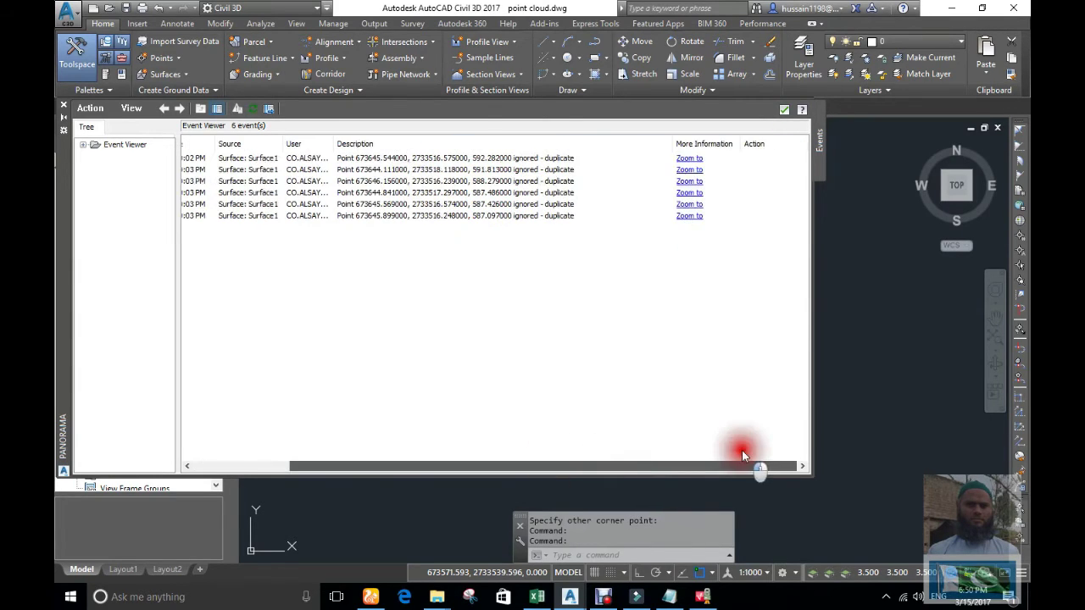
{"action": "left_click", "coordinate": [689, 159]}
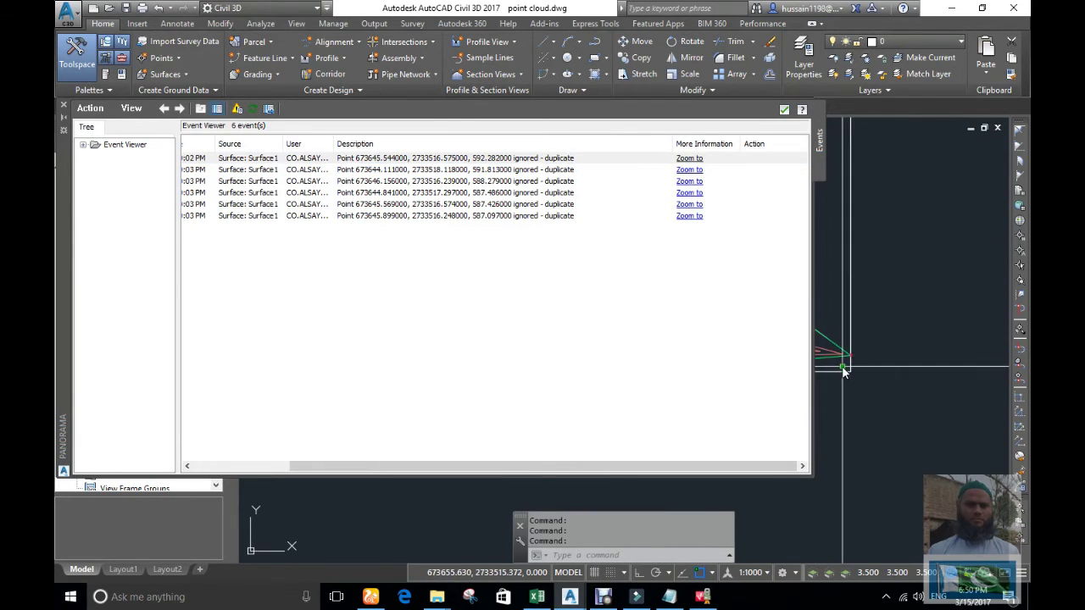
{"action": "left_click", "coordinate": [784, 109]}
Turn on the Triangles component in the plan display of the surface's Contours 1m and 5m (Design) style.
{"action": "scroll", "coordinate": [688, 427], "scroll_direction": "down", "scroll_amount": 3}
{"action": "scroll", "coordinate": [688, 426], "scroll_direction": "down", "scroll_amount": 1}
{"action": "scroll", "coordinate": [664, 413], "scroll_direction": "up", "scroll_amount": 8}
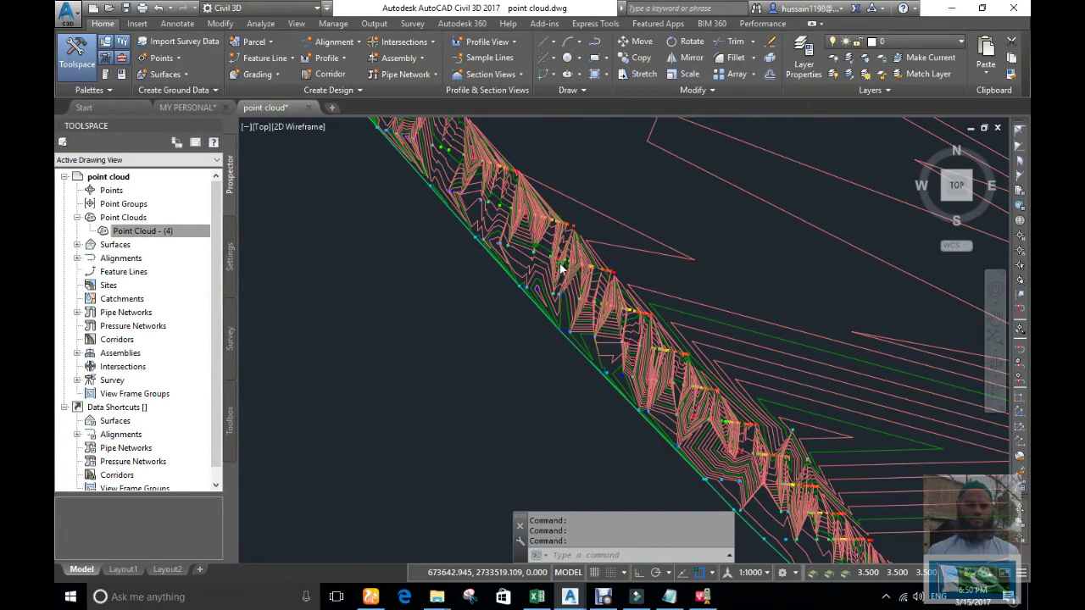
{"action": "scroll", "coordinate": [721, 318], "scroll_direction": "down", "scroll_amount": 4}
{"action": "scroll", "coordinate": [718, 328], "scroll_direction": "down", "scroll_amount": 1}
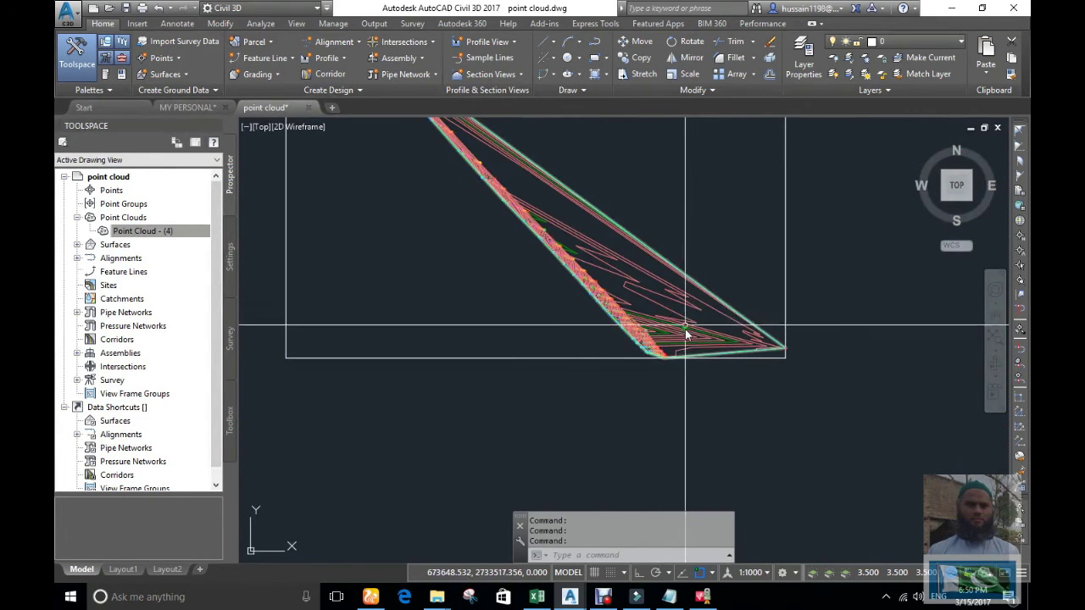
{"action": "left_click", "coordinate": [689, 283]}
{"action": "right_click", "coordinate": [653, 276]}
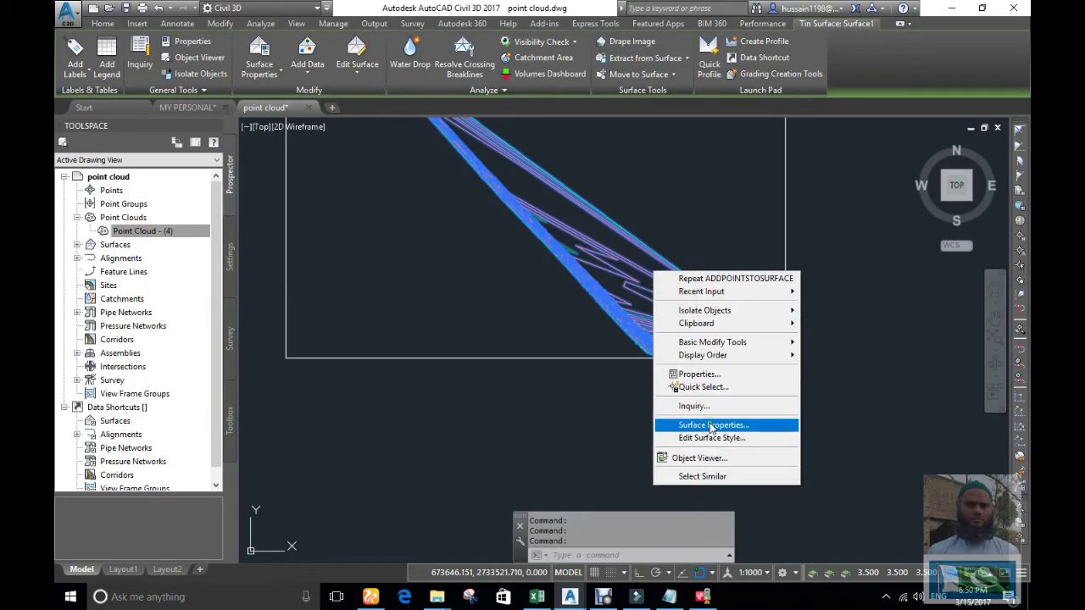
{"action": "left_click", "coordinate": [710, 438]}
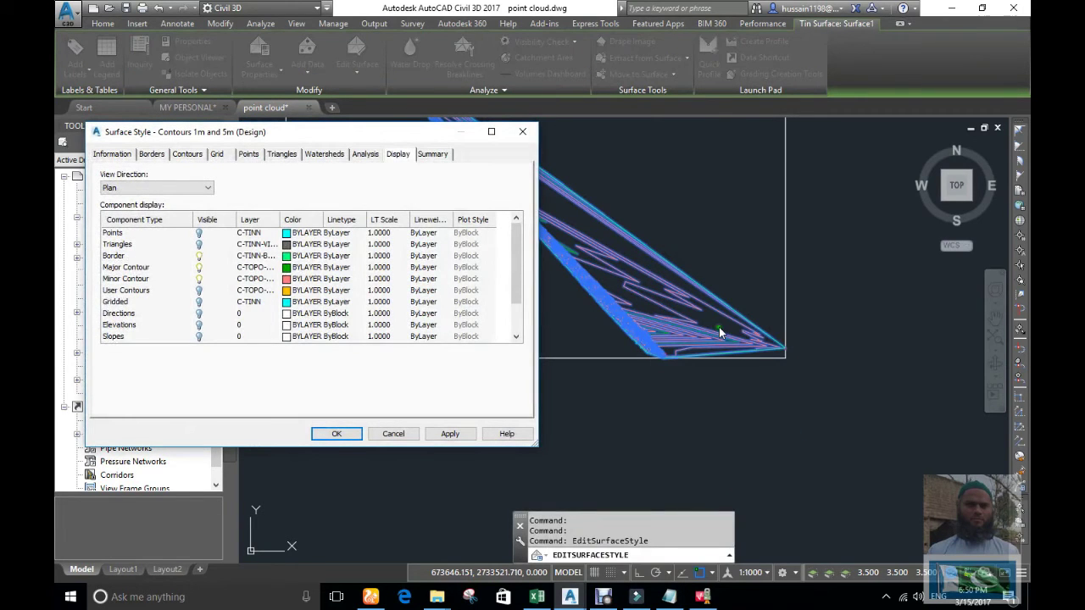
{"action": "scroll", "coordinate": [193, 341], "scroll_direction": "down", "scroll_amount": 1}
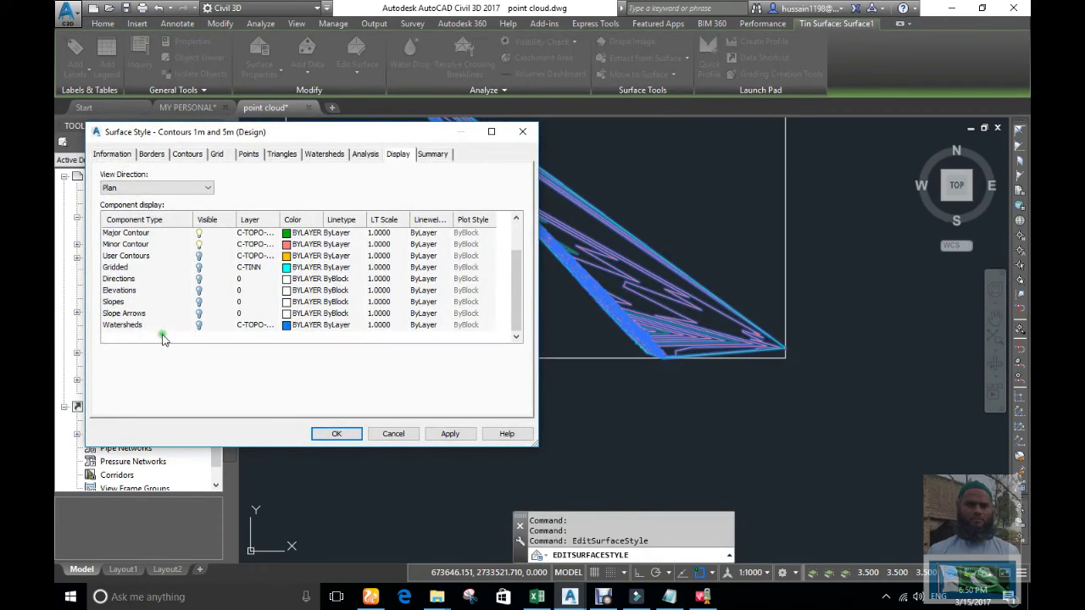
{"action": "scroll", "coordinate": [187, 269], "scroll_direction": "up", "scroll_amount": 1}
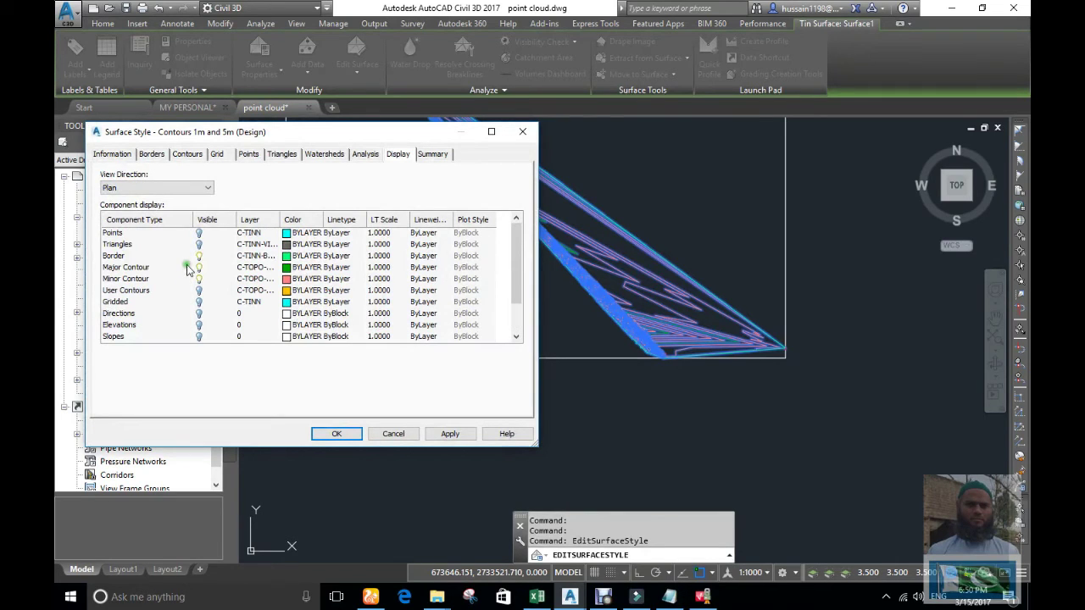
{"action": "left_click", "coordinate": [198, 245]}
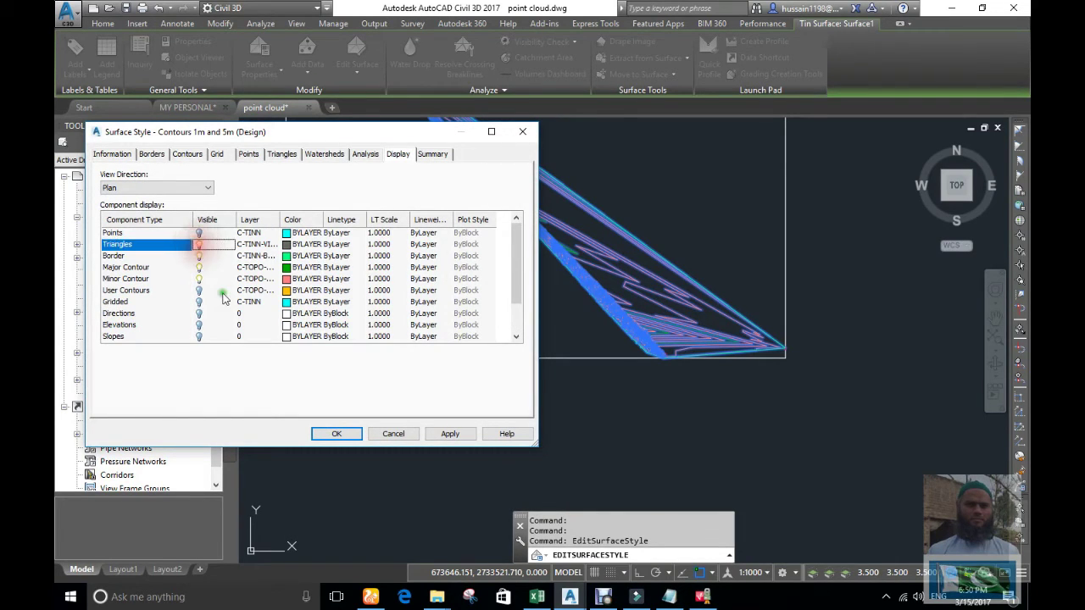
{"action": "left_click", "coordinate": [456, 436]}
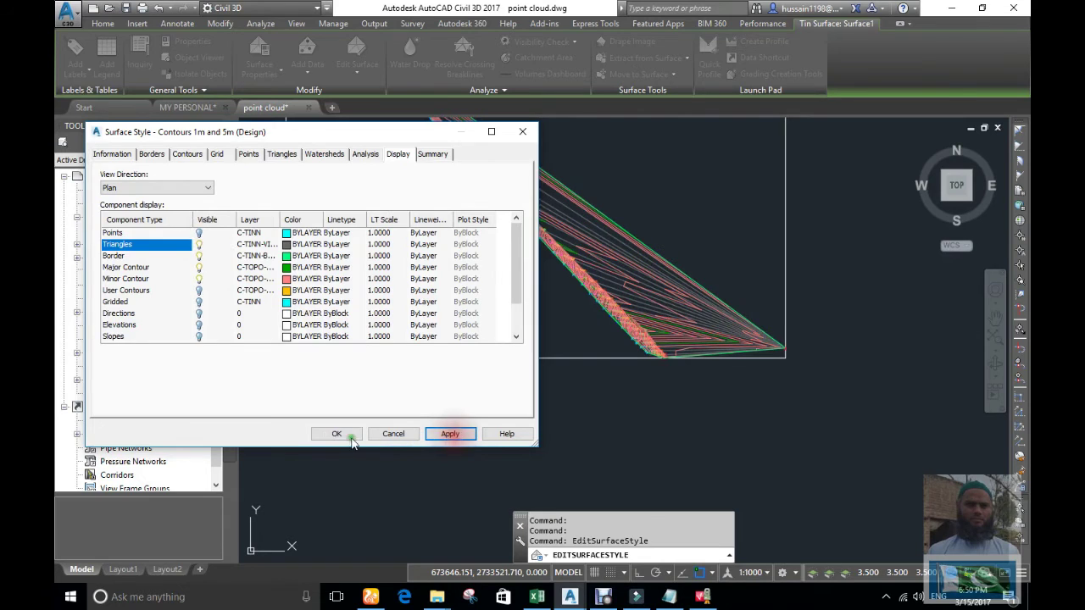
{"action": "left_click", "coordinate": [337, 433]}
Delete the long surface triangle edges spanning the empty area east of the point strip with a crossing selection.
{"action": "left_click", "coordinate": [611, 252]}
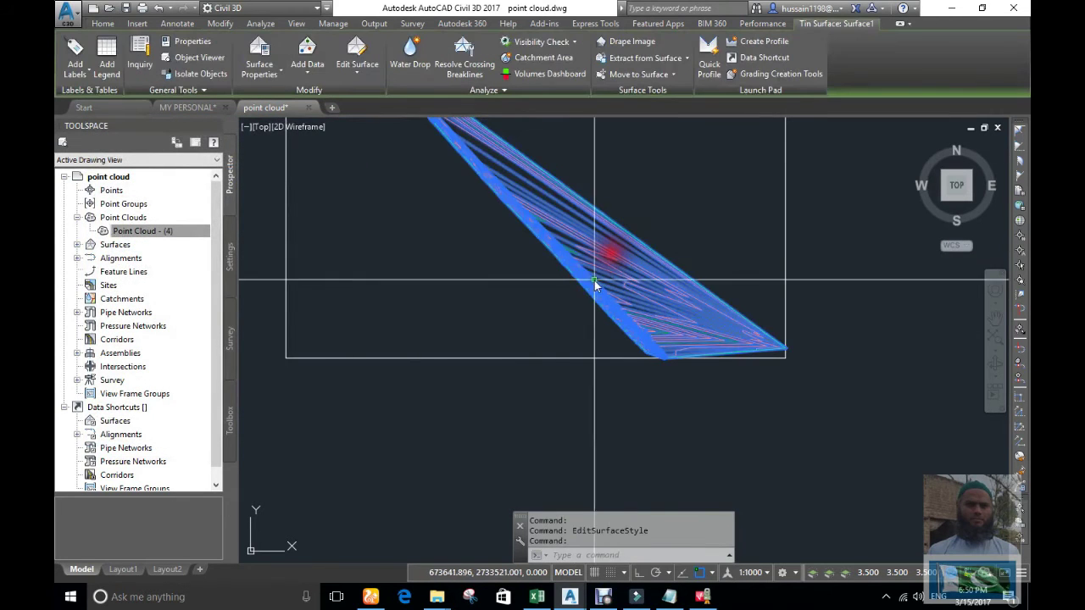
{"action": "left_click", "coordinate": [354, 76]}
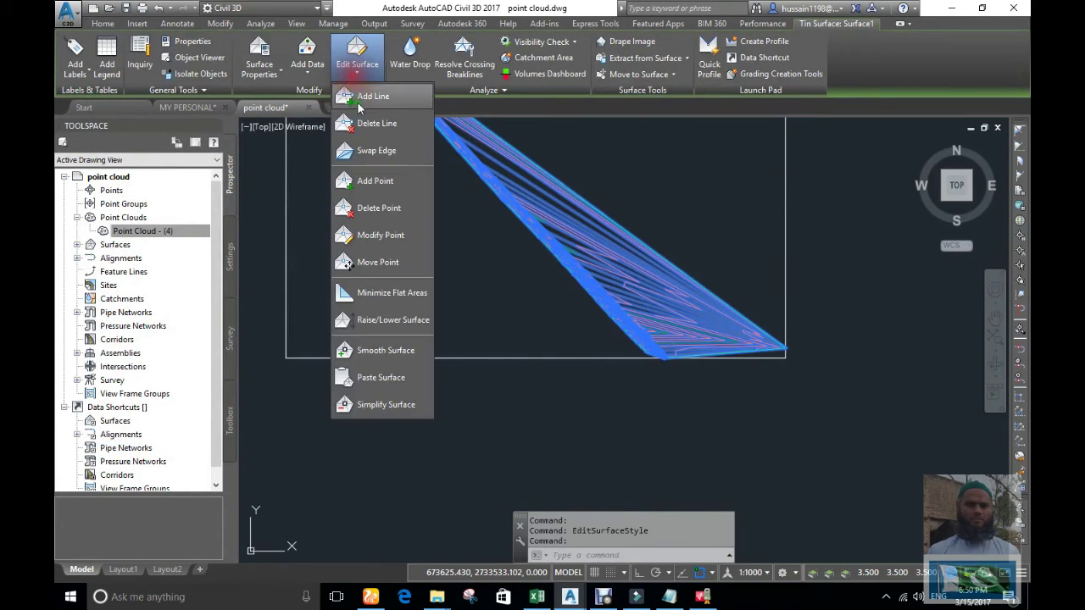
{"action": "left_click", "coordinate": [382, 125]}
{"action": "scroll", "coordinate": [712, 352], "scroll_direction": "up", "scroll_amount": 2}
{"action": "scroll", "coordinate": [717, 352], "scroll_direction": "up", "scroll_amount": 2}
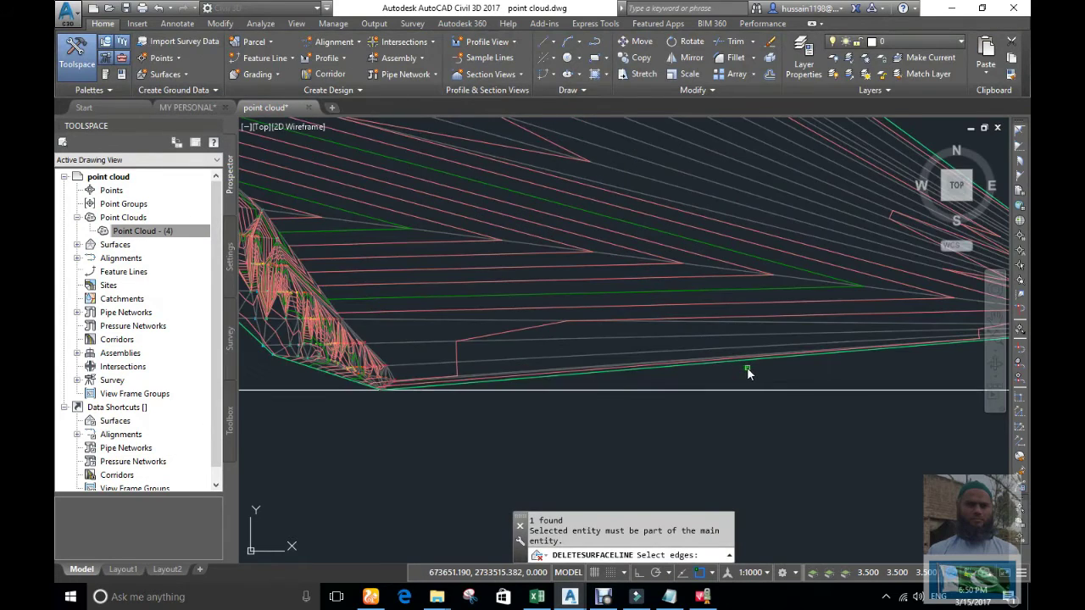
{"action": "left_click", "coordinate": [727, 363]}
{"action": "left_click", "coordinate": [720, 177]}
{"action": "scroll", "coordinate": [720, 179], "scroll_direction": "down", "scroll_amount": 5}
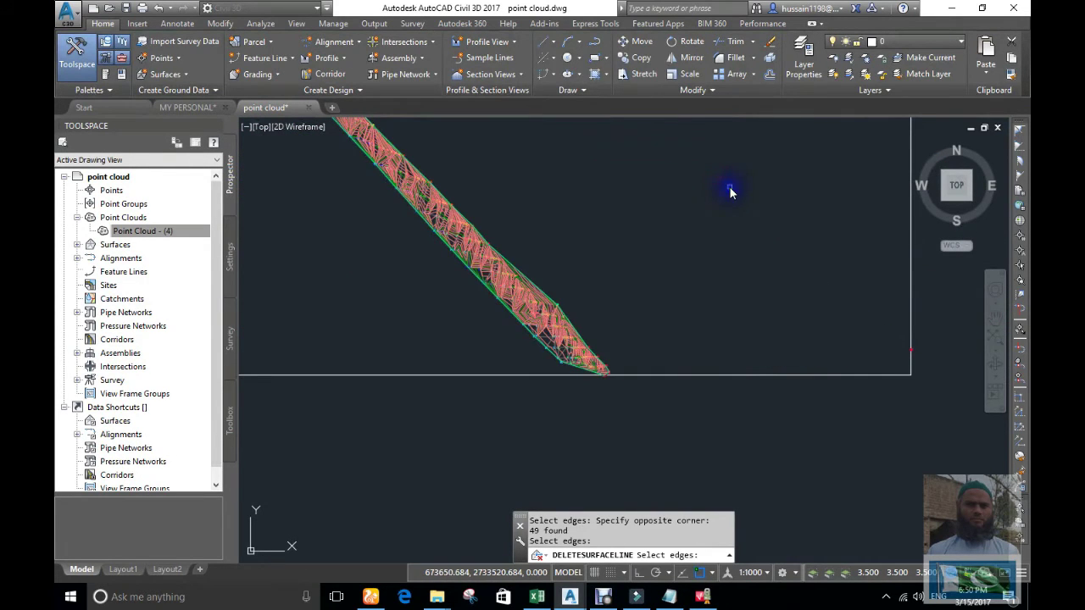
{"action": "scroll", "coordinate": [423, 161], "scroll_direction": "up", "scroll_amount": 3}
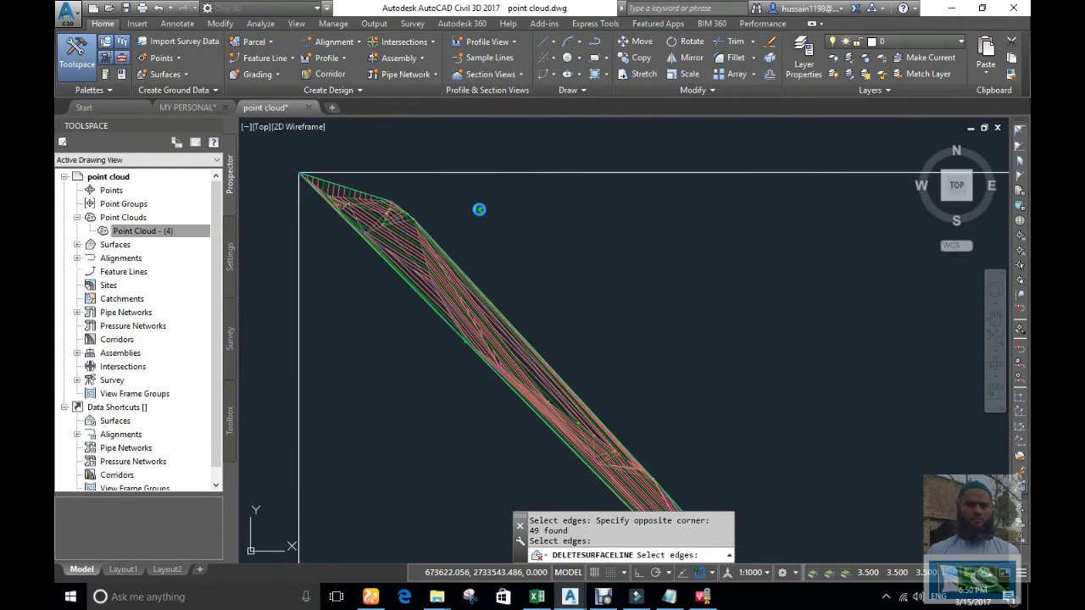
{"action": "key", "text": "Return"}
Turn off the Triangles component in the Contours 1m and 5m (Design) surface style and deselect the surface.
{"action": "right_click", "coordinate": [438, 285]}
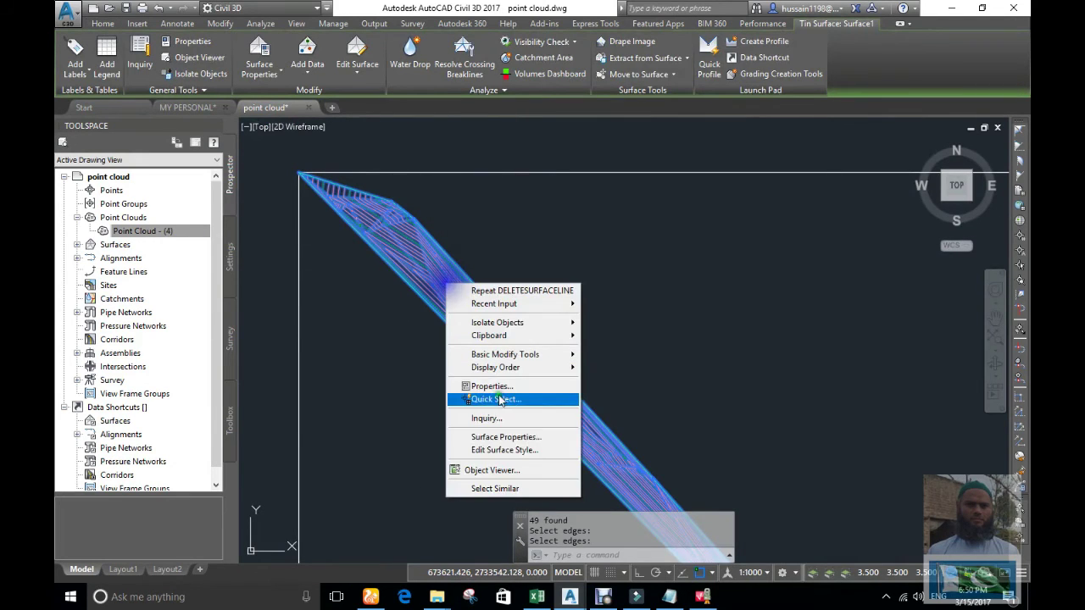
{"action": "left_click", "coordinate": [514, 449]}
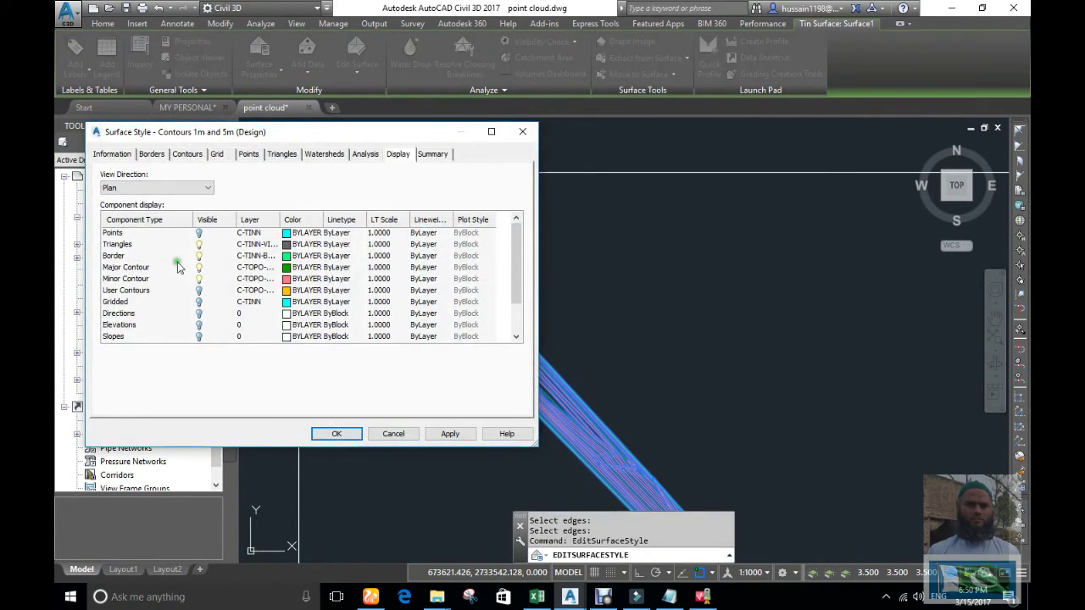
{"action": "left_click", "coordinate": [200, 245]}
{"action": "left_click", "coordinate": [449, 434]}
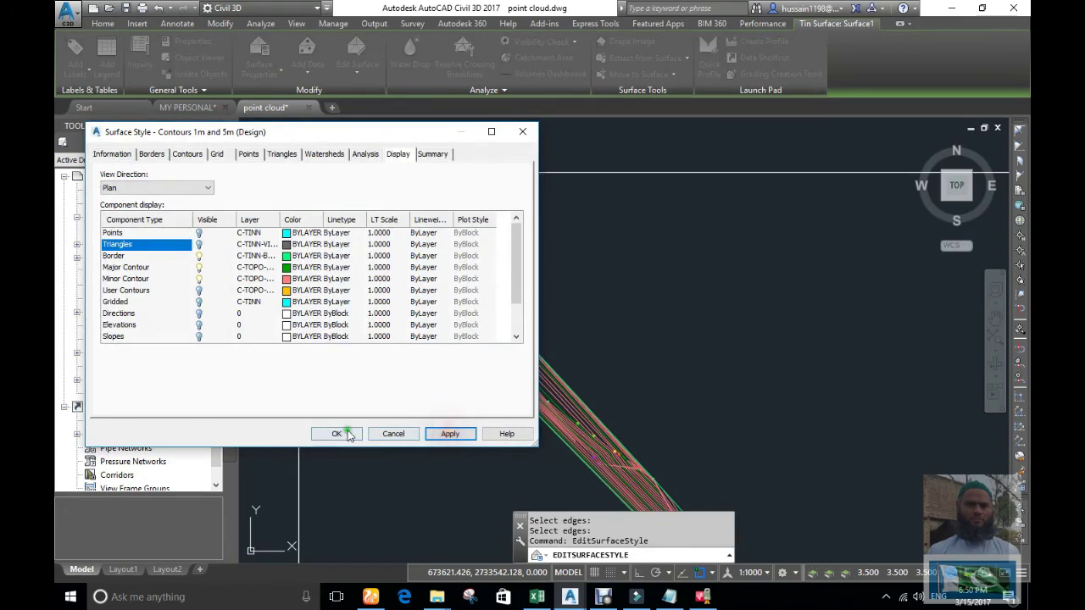
{"action": "left_click", "coordinate": [339, 433]}
{"action": "key", "text": "Escape"}
Inspect the contours along the cleaned surface, check spot elevations, and review the available surface creation commands.
{"action": "scroll", "coordinate": [453, 266], "scroll_direction": "up", "scroll_amount": 4}
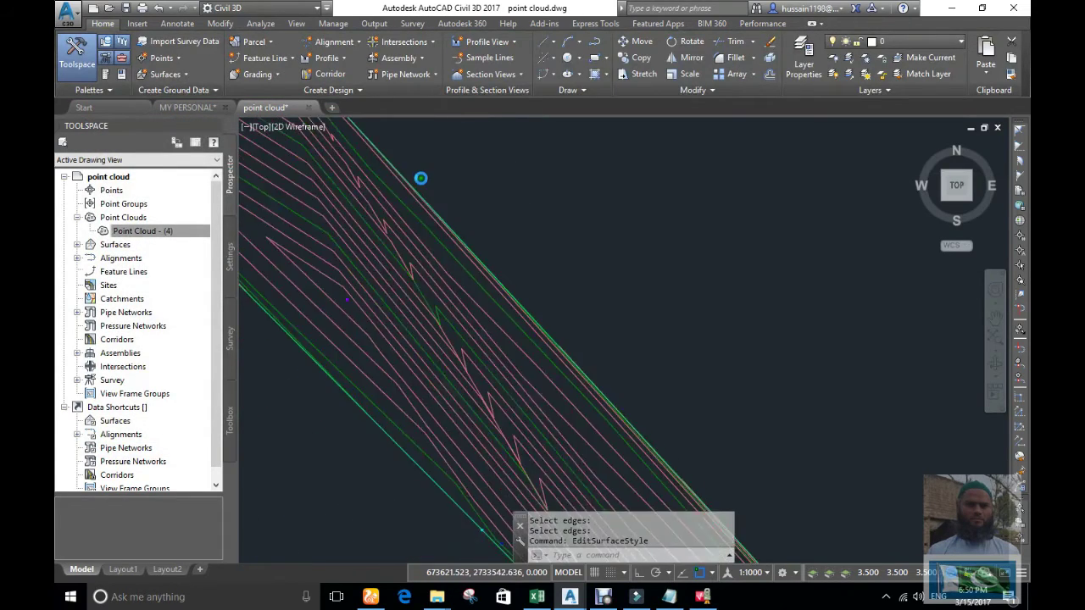
{"action": "scroll", "coordinate": [422, 179], "scroll_direction": "down", "scroll_amount": 6}
{"action": "scroll", "coordinate": [422, 178], "scroll_direction": "up", "scroll_amount": 8}
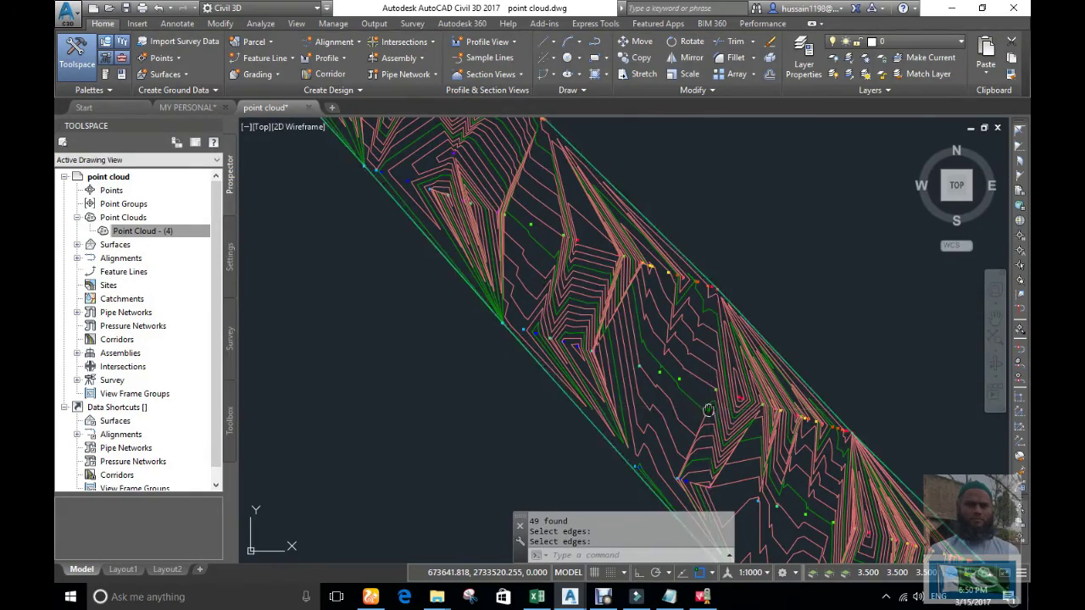
{"action": "middle_click_drag", "start_coordinate": [706, 410], "coordinate": [493, 264]}
{"action": "scroll", "coordinate": [534, 257], "scroll_direction": "down", "scroll_amount": 4}
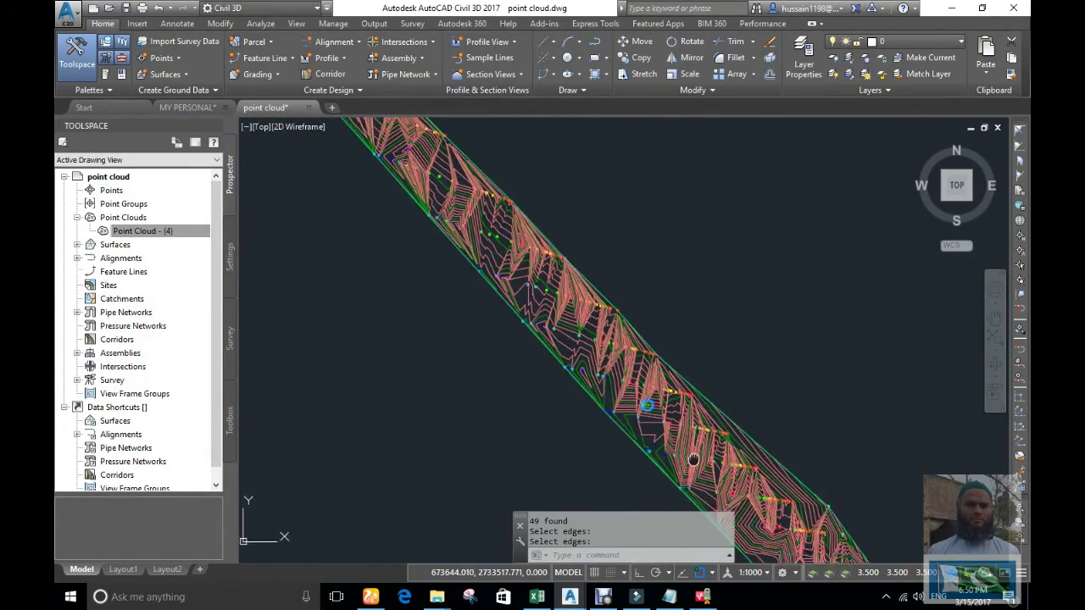
{"action": "scroll", "coordinate": [638, 385], "scroll_direction": "up", "scroll_amount": 4}
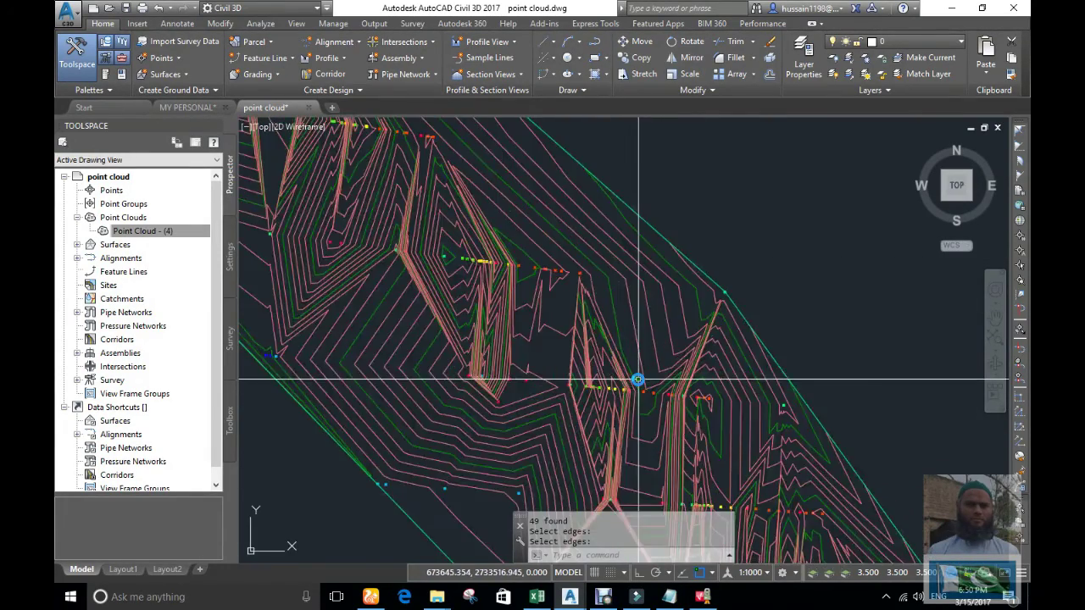
{"action": "mouse_move", "coordinate": [636, 388]}
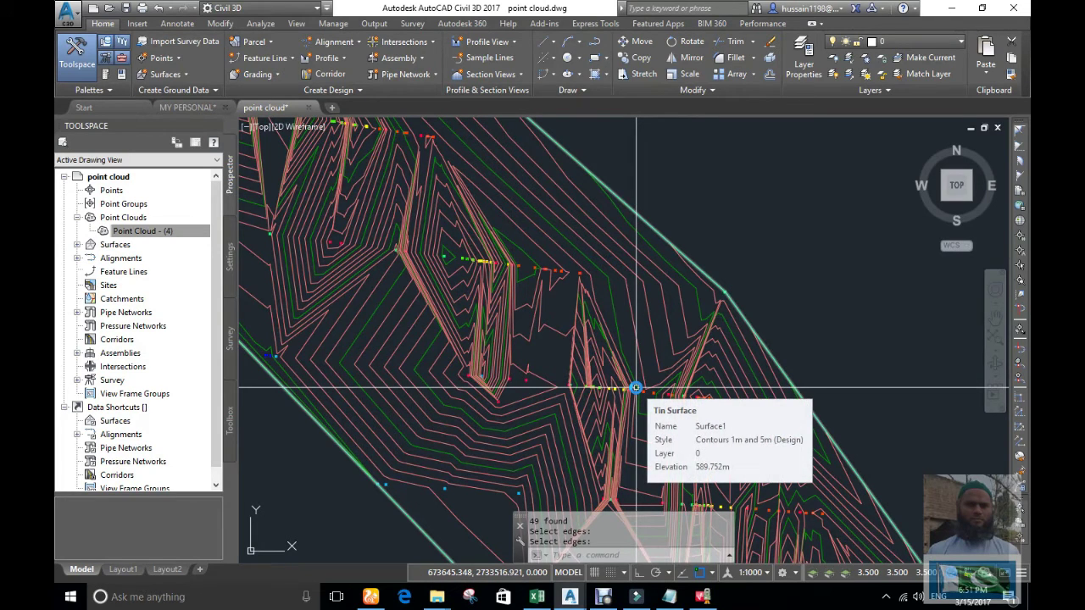
{"action": "scroll", "coordinate": [542, 341], "scroll_direction": "down", "scroll_amount": 4}
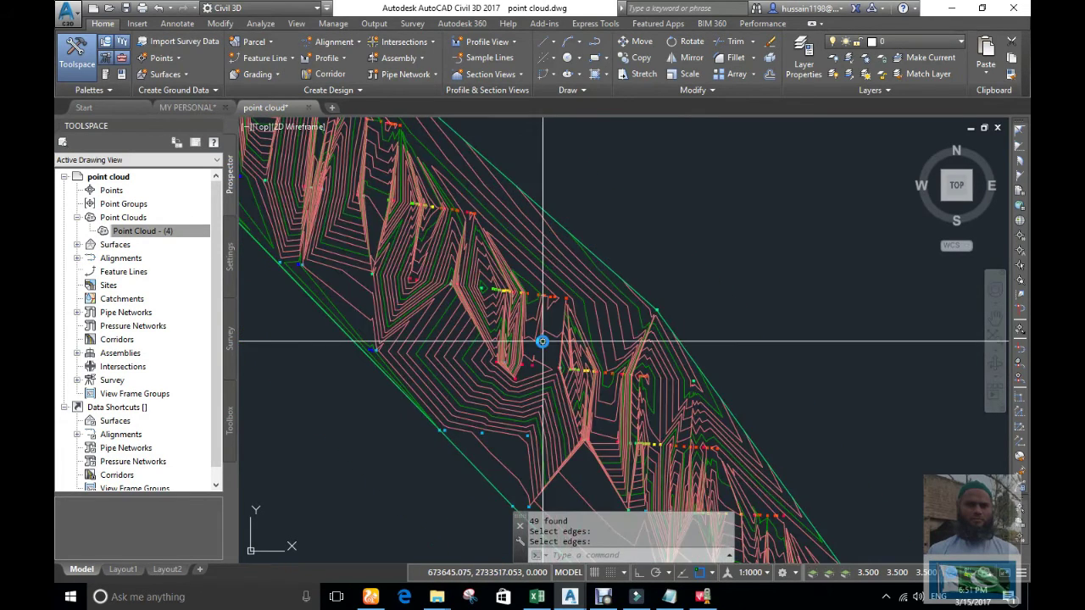
{"action": "scroll", "coordinate": [542, 342], "scroll_direction": "down", "scroll_amount": 2}
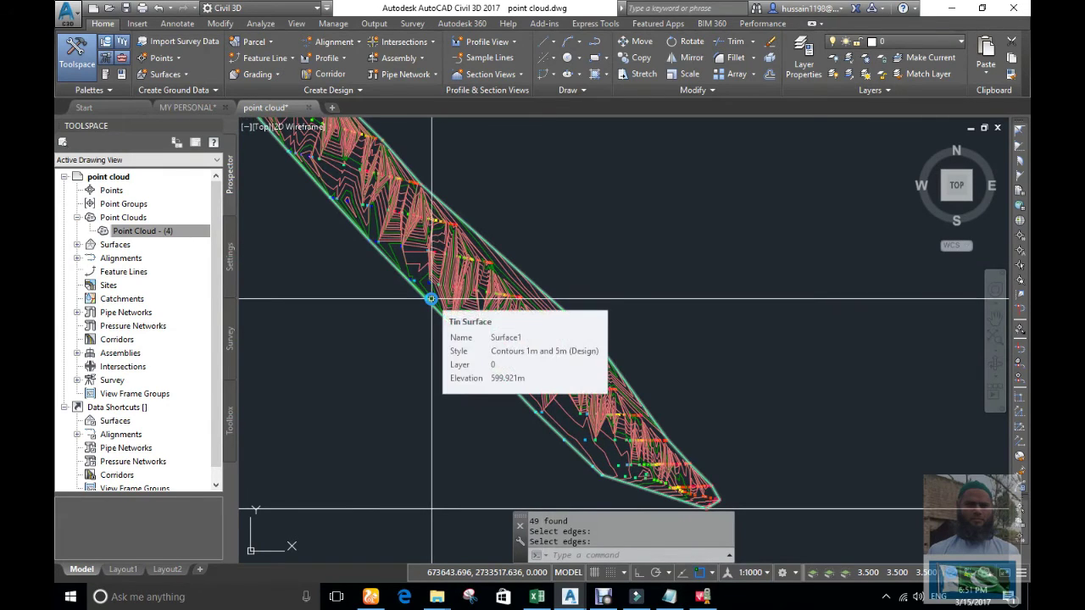
{"action": "mouse_move", "coordinate": [442, 296]}
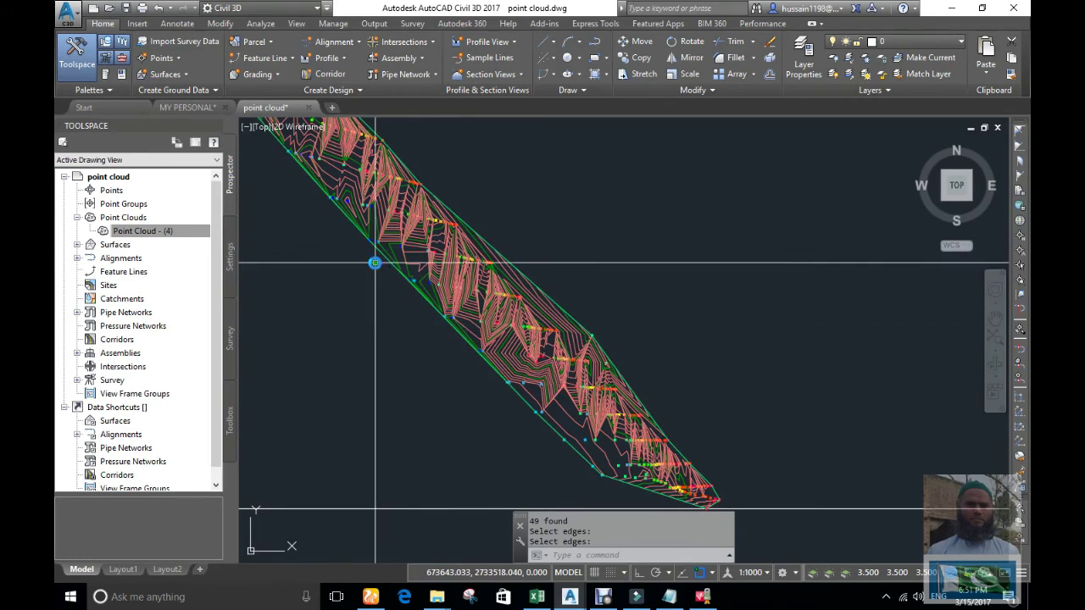
{"action": "left_click", "coordinate": [190, 78]}
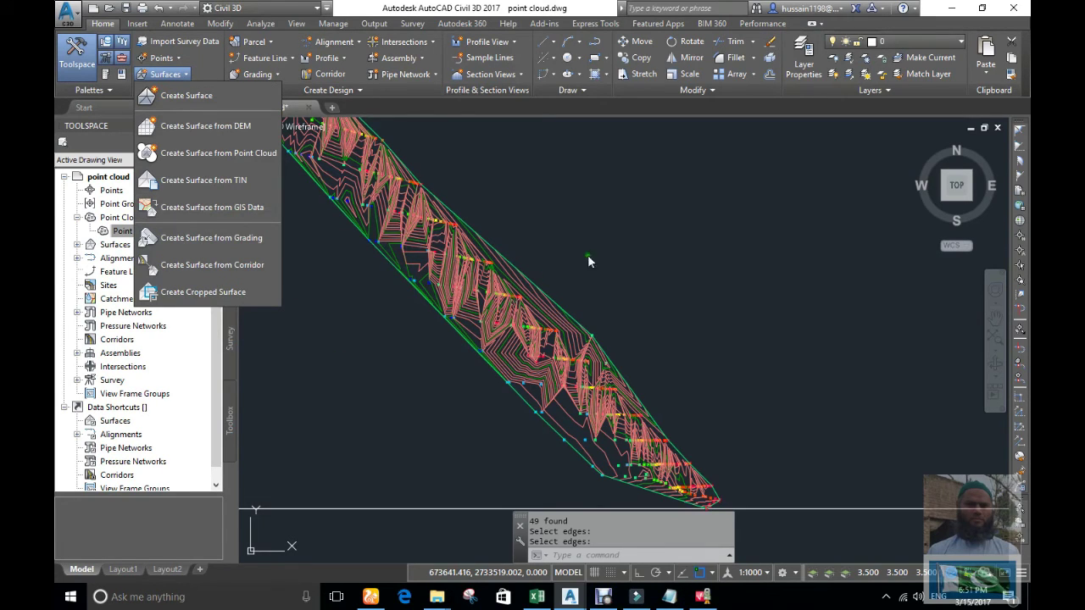
{"action": "left_click", "coordinate": [617, 251]}
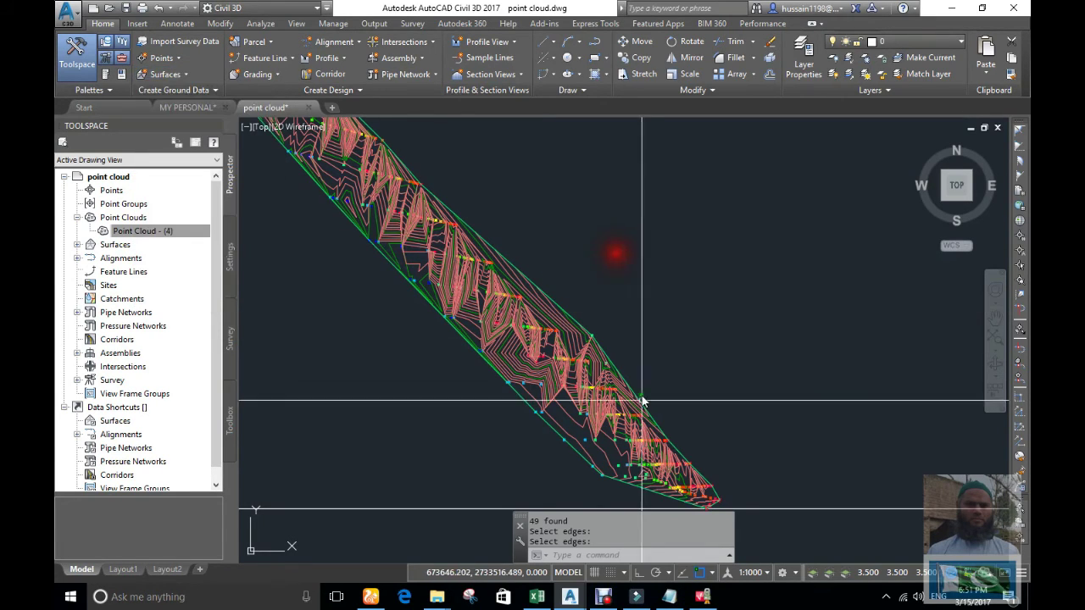
Switch to UC Browser, highlight key text in Wikipedia's Point cloud article, and view the Civil Engineering Information YouTube channel.
{"action": "left_click", "coordinate": [370, 597]}
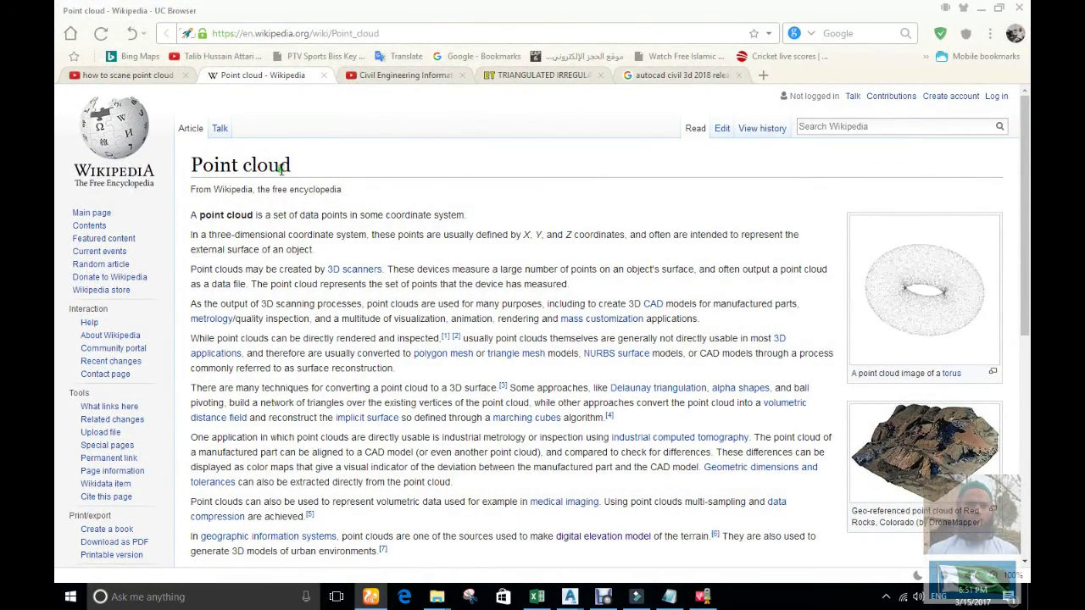
{"action": "left_click_drag", "start_coordinate": [303, 164], "coordinate": [195, 170]}
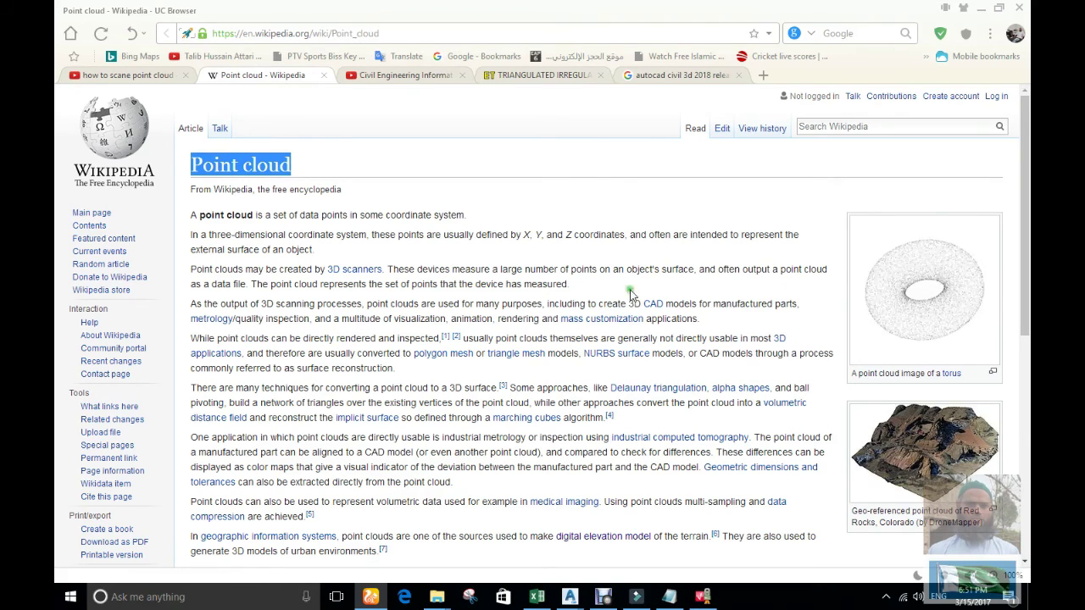
{"action": "left_click_drag", "start_coordinate": [192, 271], "coordinate": [405, 271]}
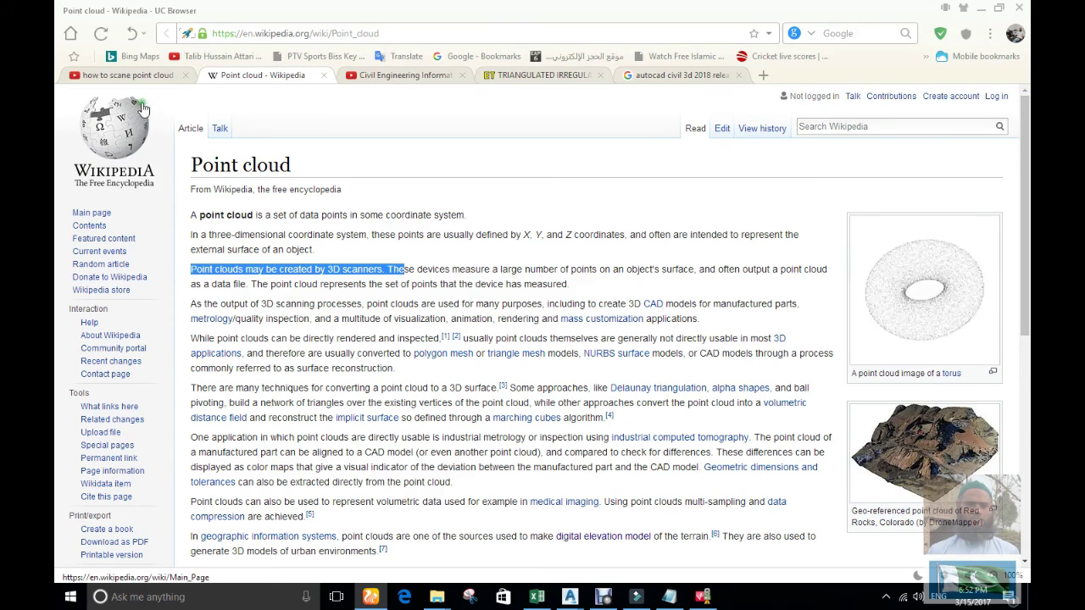
{"action": "left_click", "coordinate": [412, 74]}
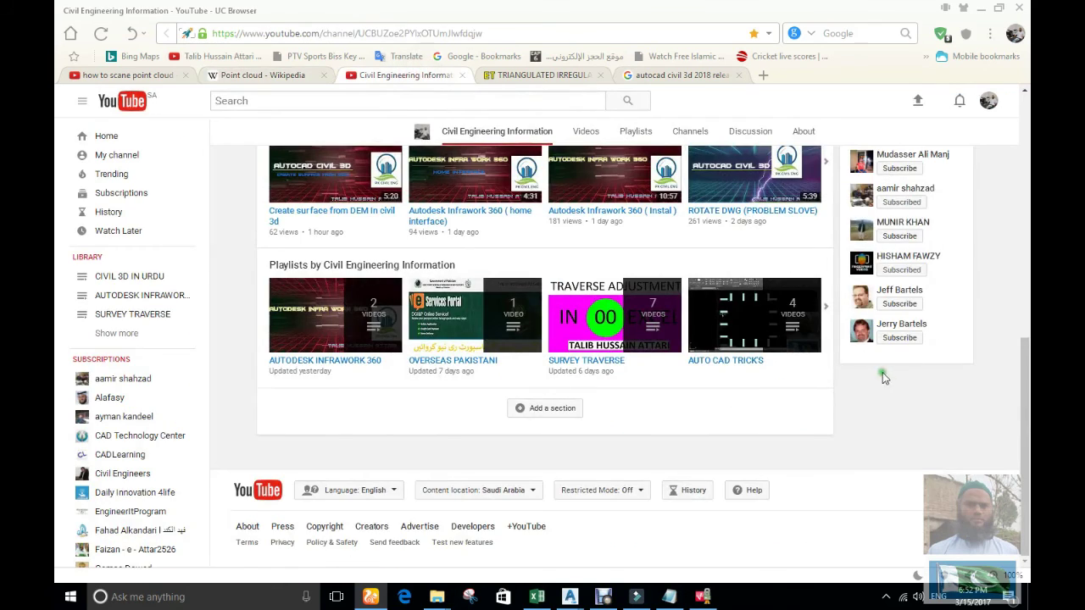
{"action": "scroll", "coordinate": [725, 453], "scroll_direction": "up", "scroll_amount": 10}
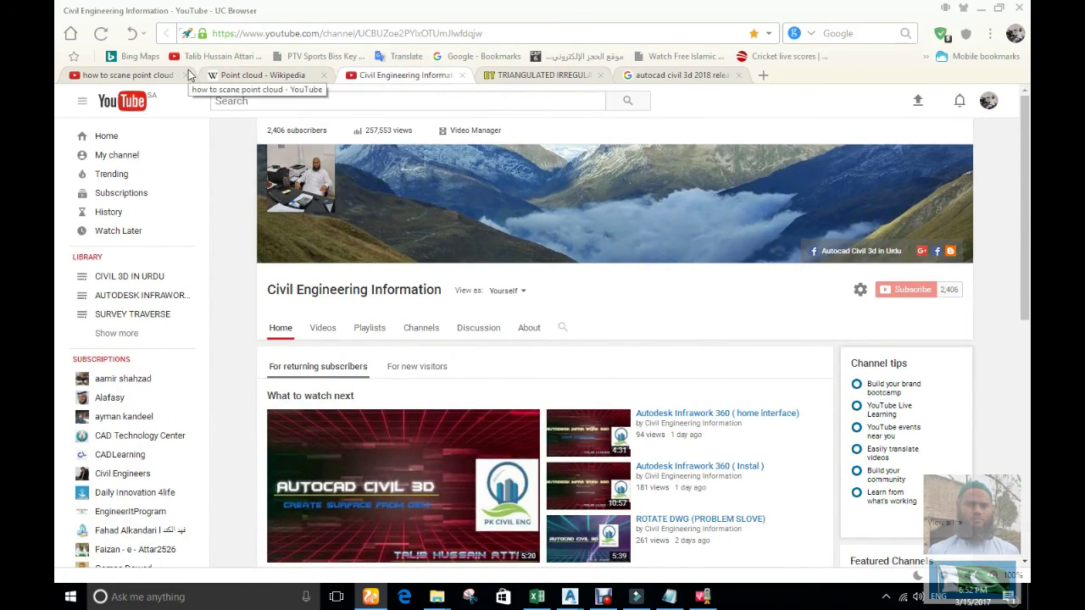